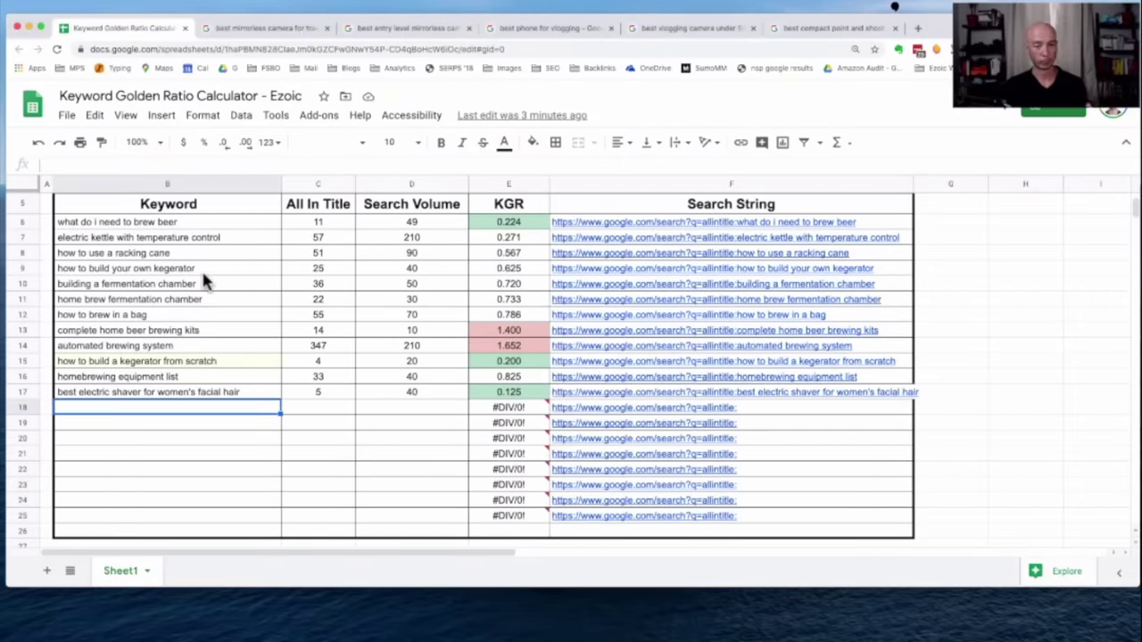
Review the Keyword, All In Title, Search Volume, KGR and Search String columns along with their example entries.
left_click(200, 203)
left_click(310, 206)
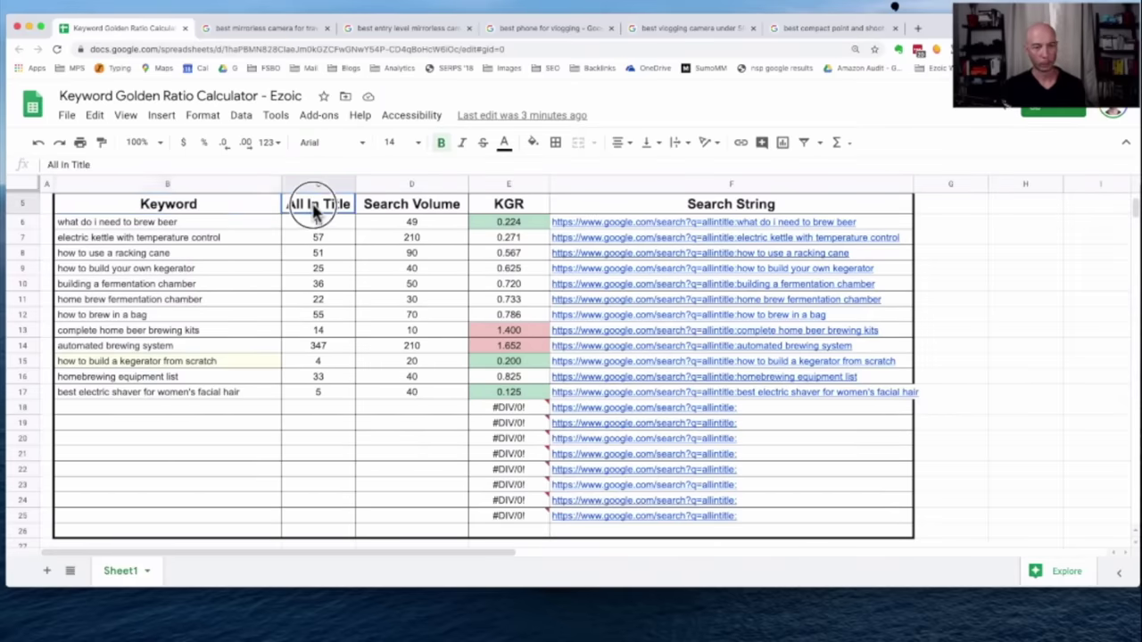
left_click(330, 389)
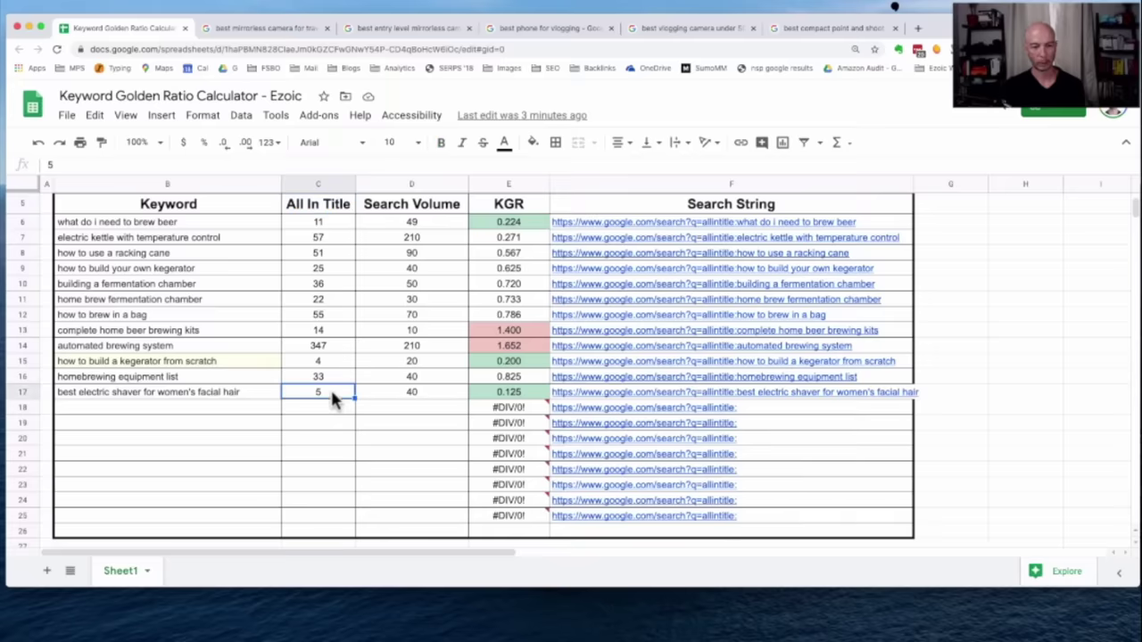
left_click(439, 208)
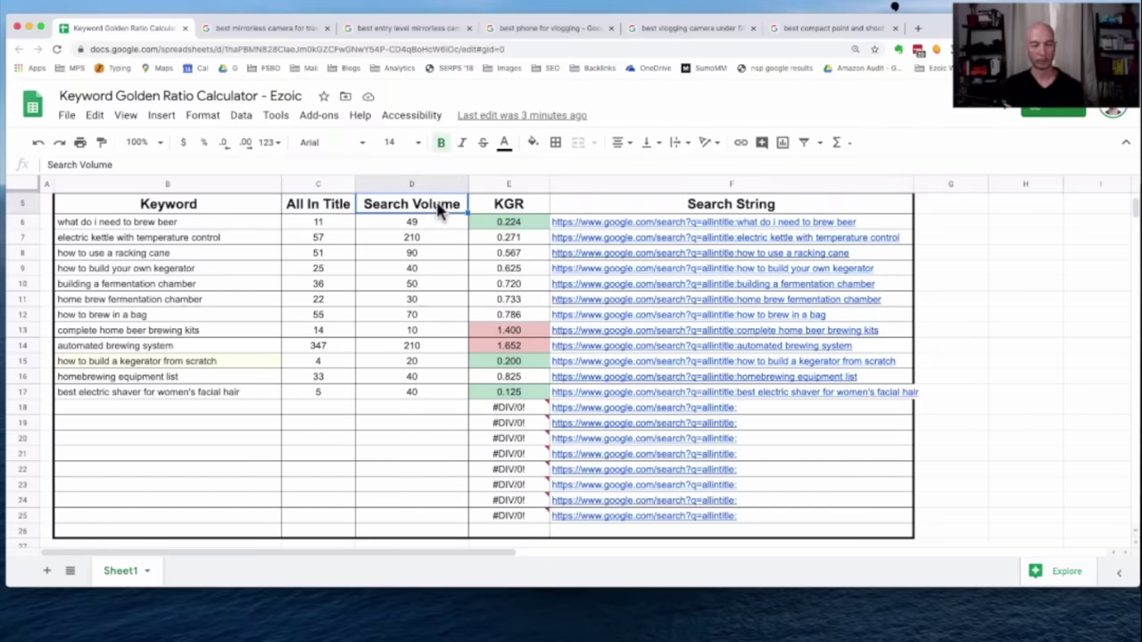
left_click(508, 207)
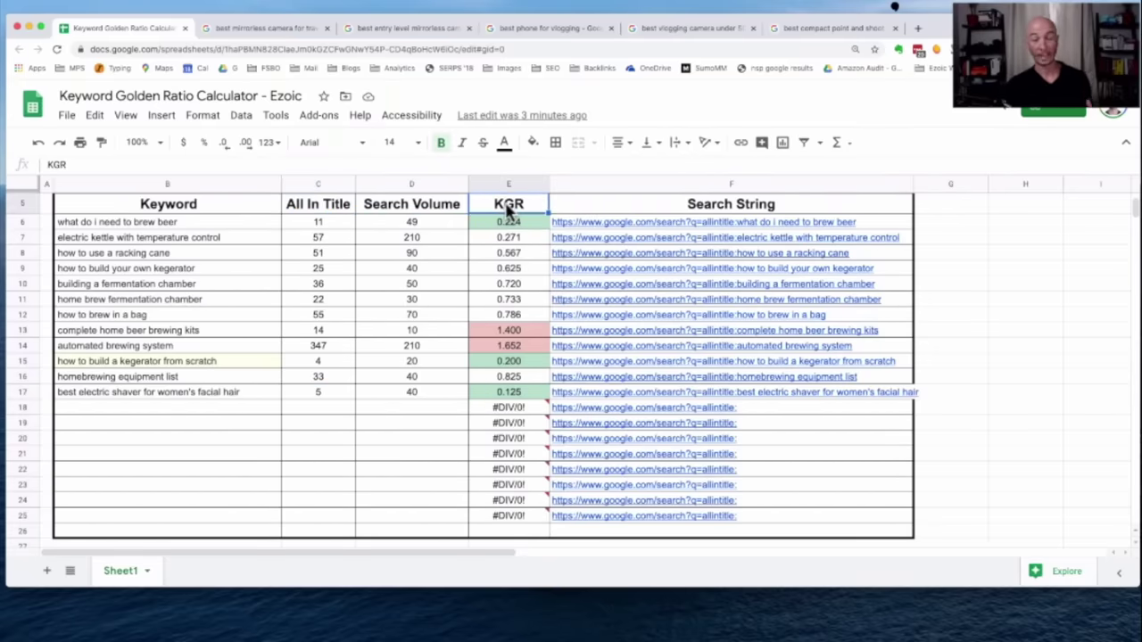
left_click(522, 398)
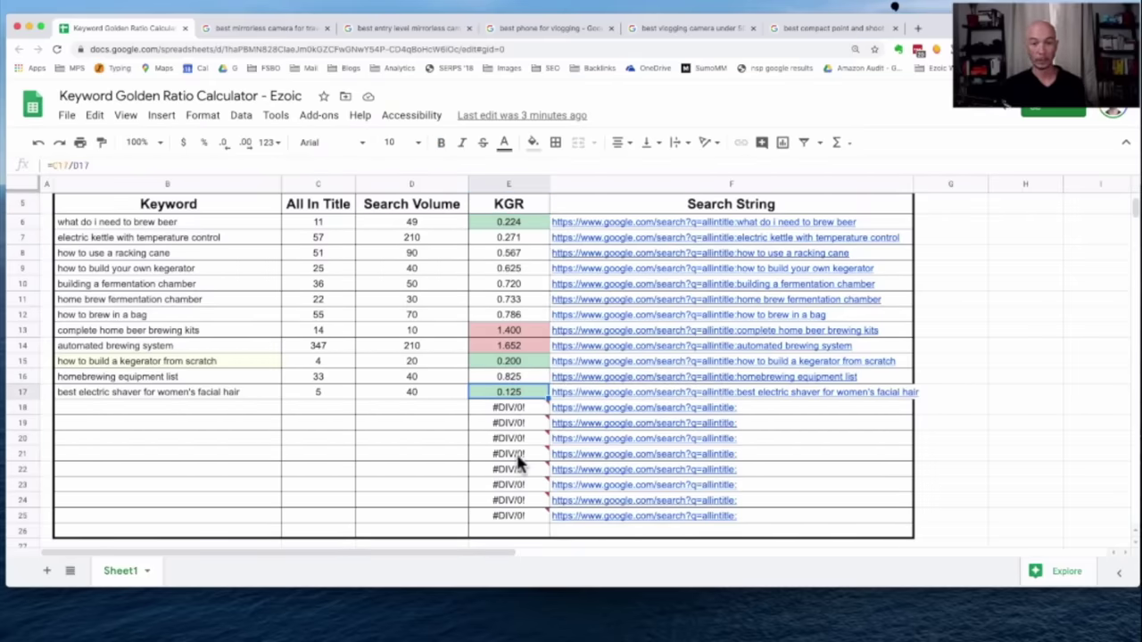
mouse_move(519, 462)
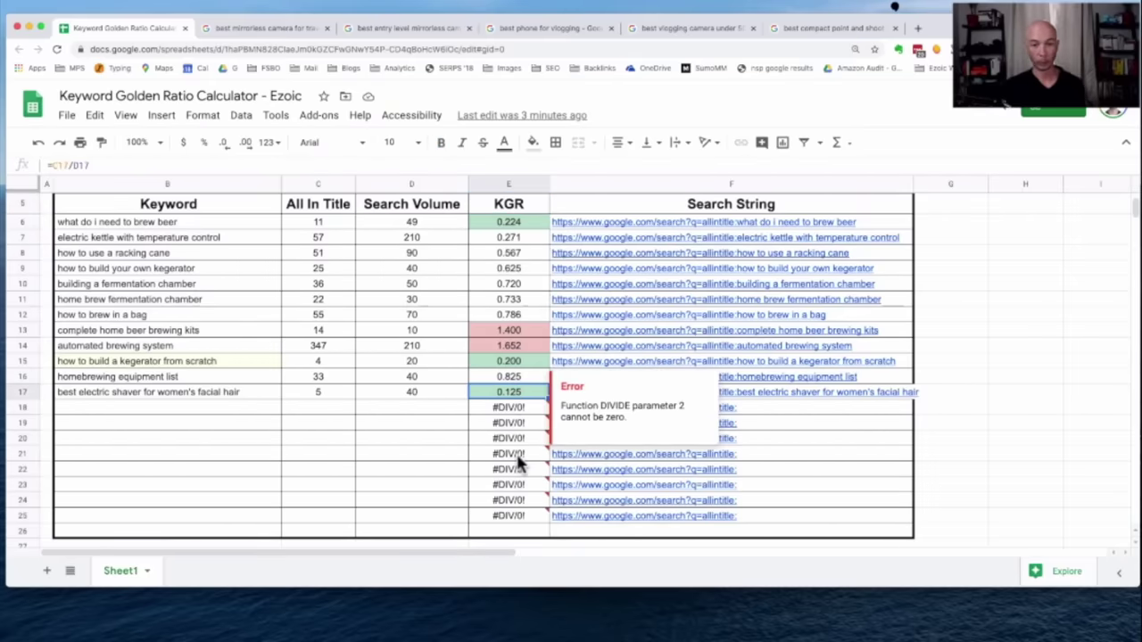
left_click(504, 336)
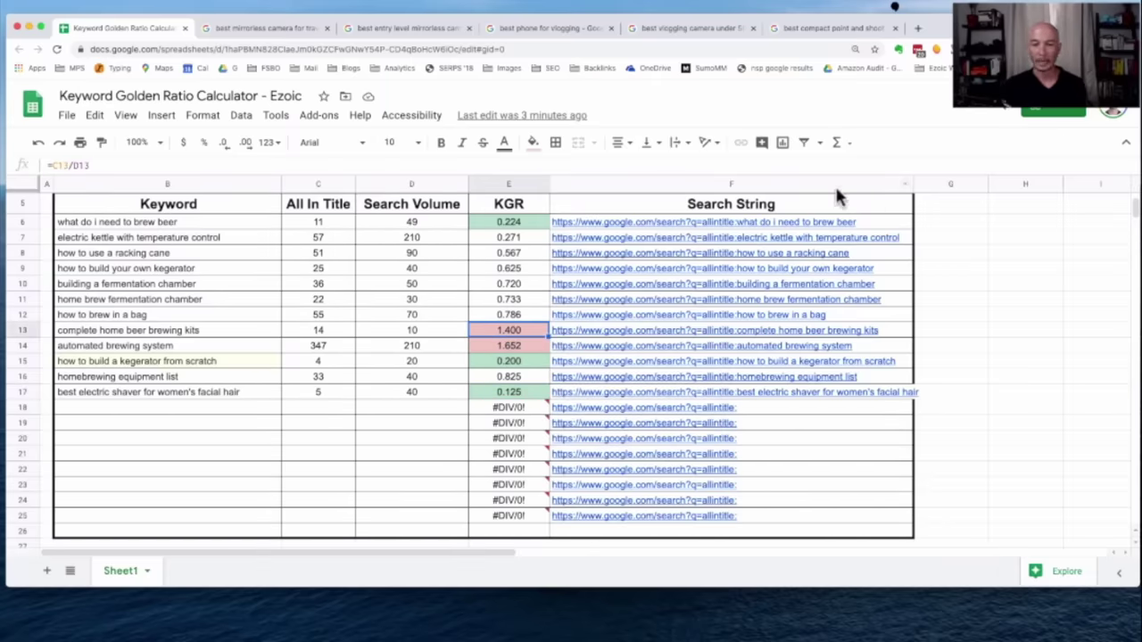
left_click(797, 203)
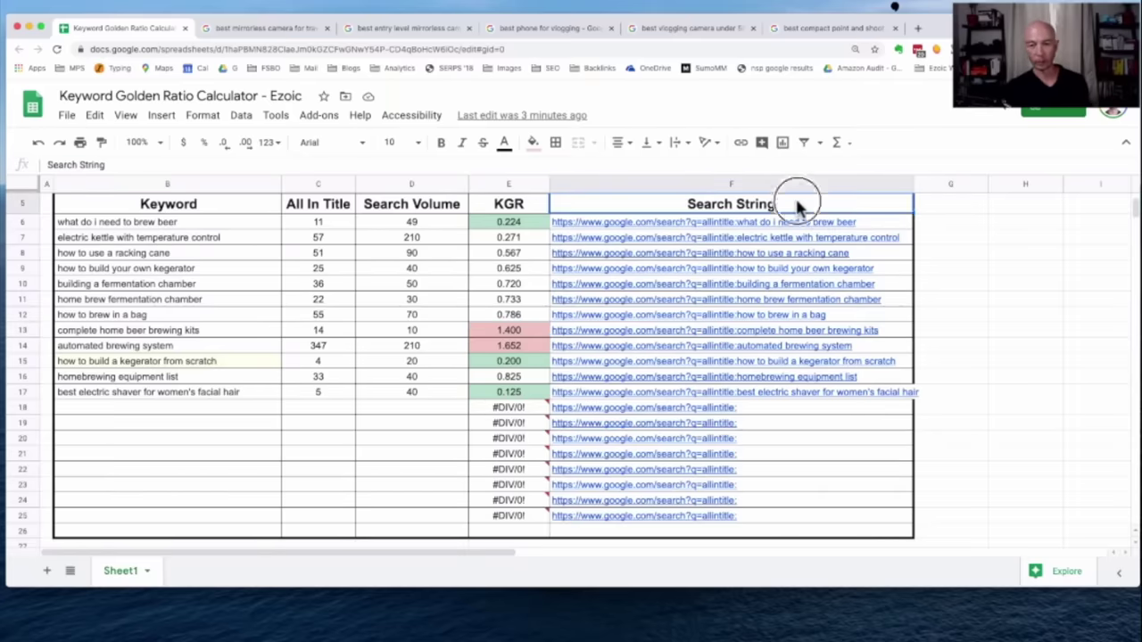
left_click(228, 393)
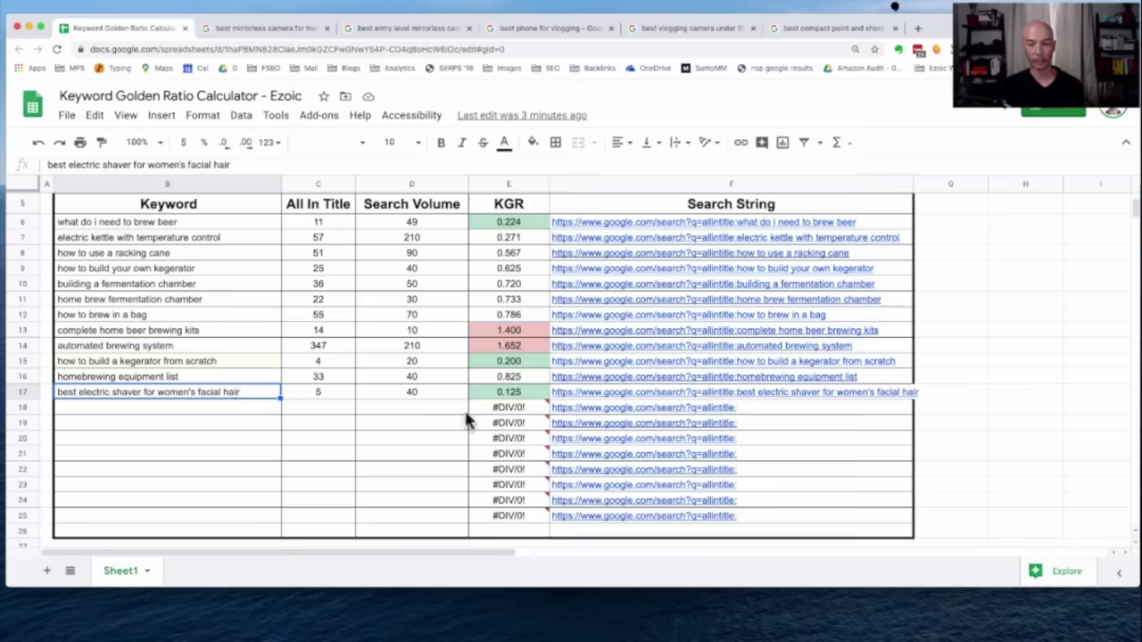
mouse_move(585, 404)
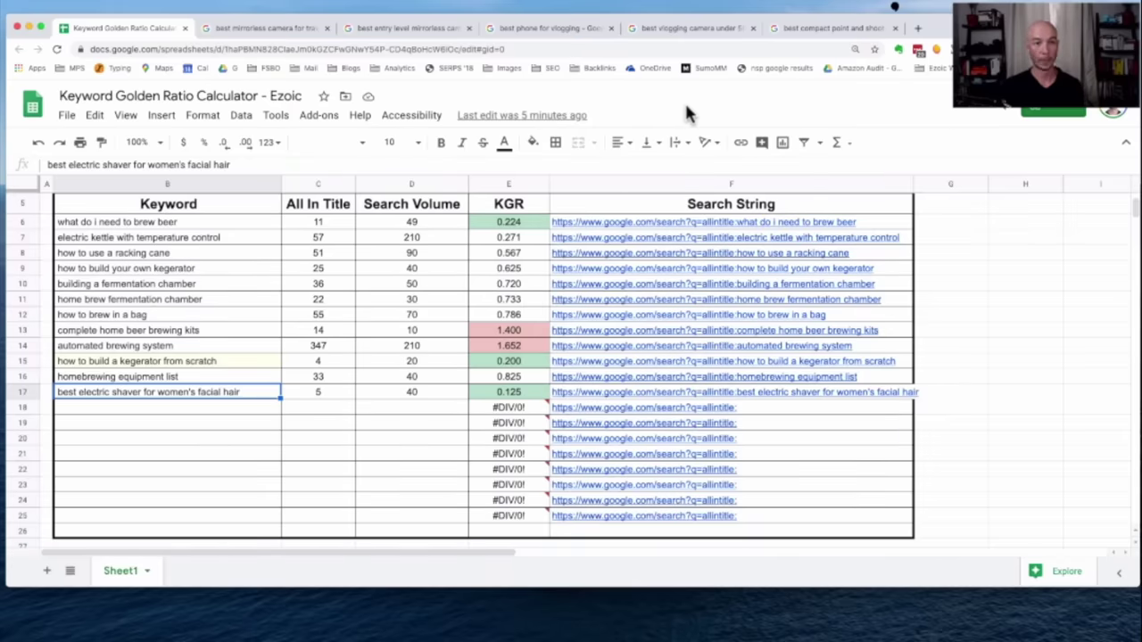
Check the monthly search volume for "best mirrorless camera for travel" on its open Google results page.
left_click(299, 32)
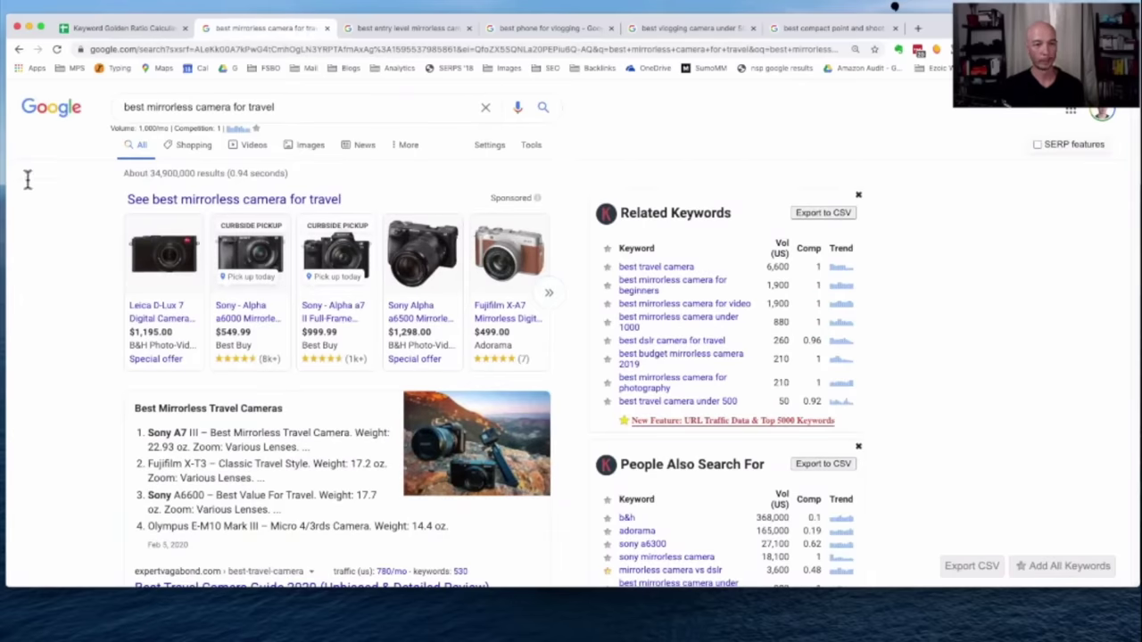
left_click_drag(300, 107, 123, 116)
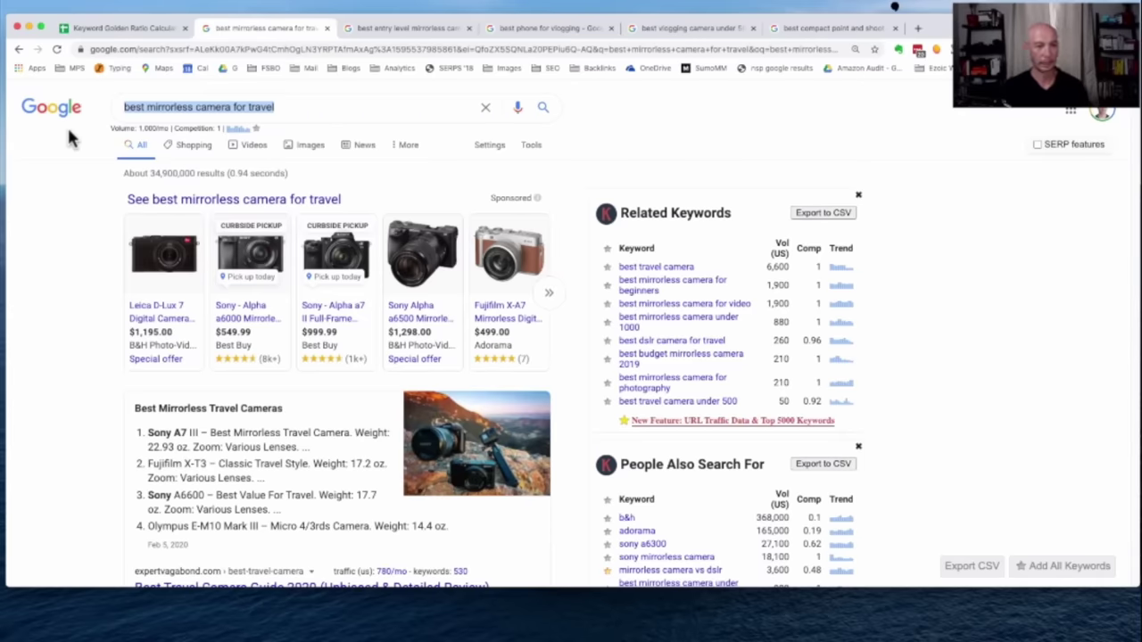
left_click(135, 108)
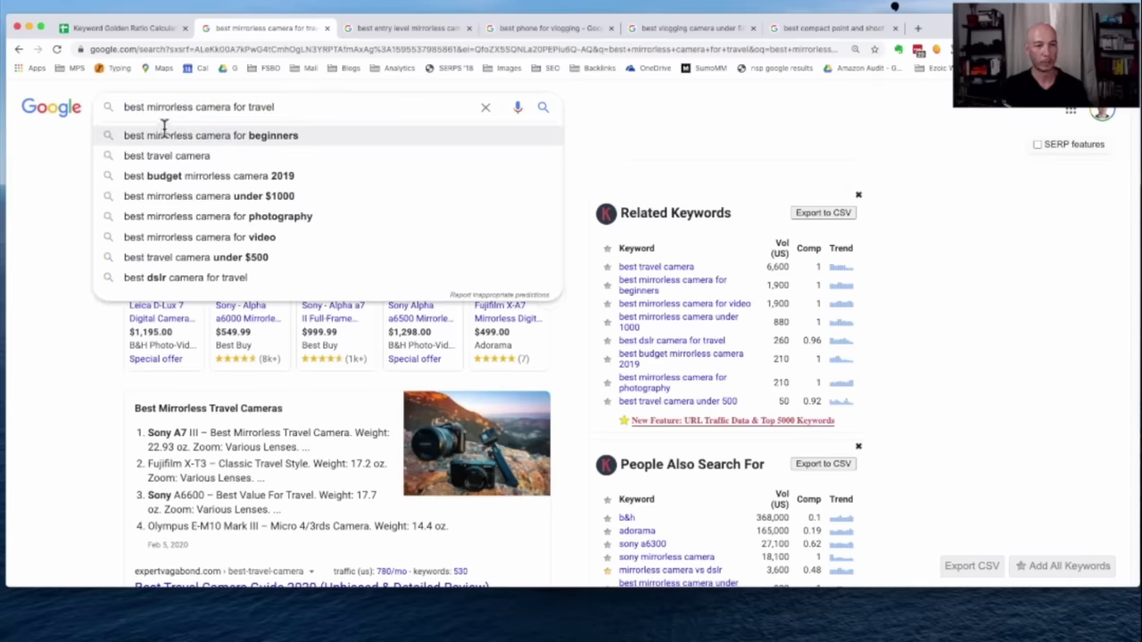
left_click(35, 222)
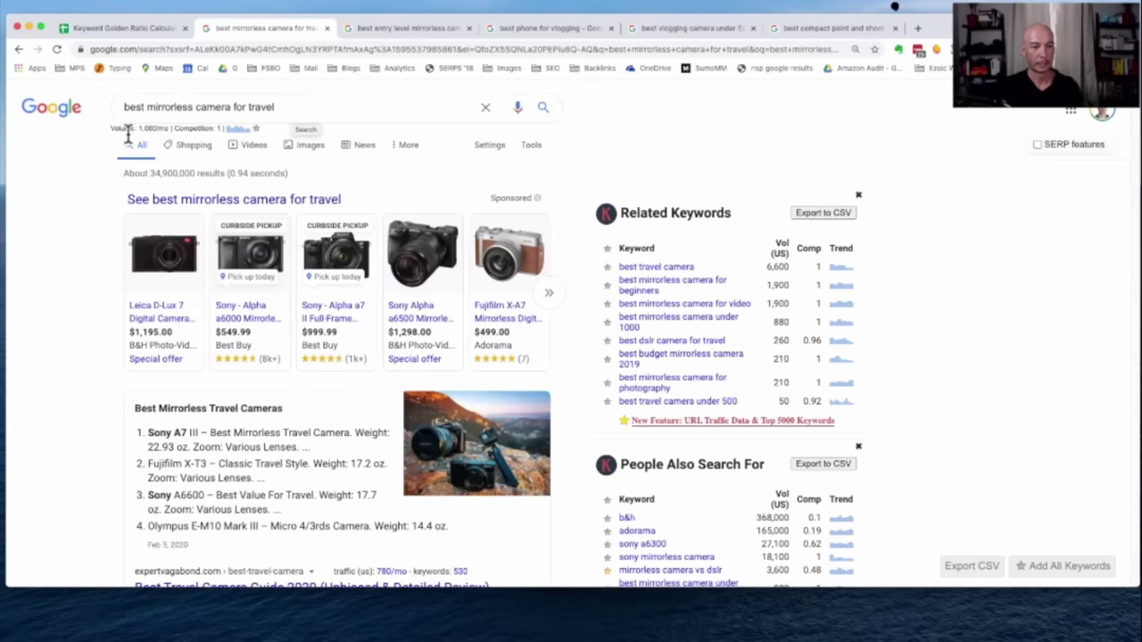
left_click_drag(110, 130, 167, 129)
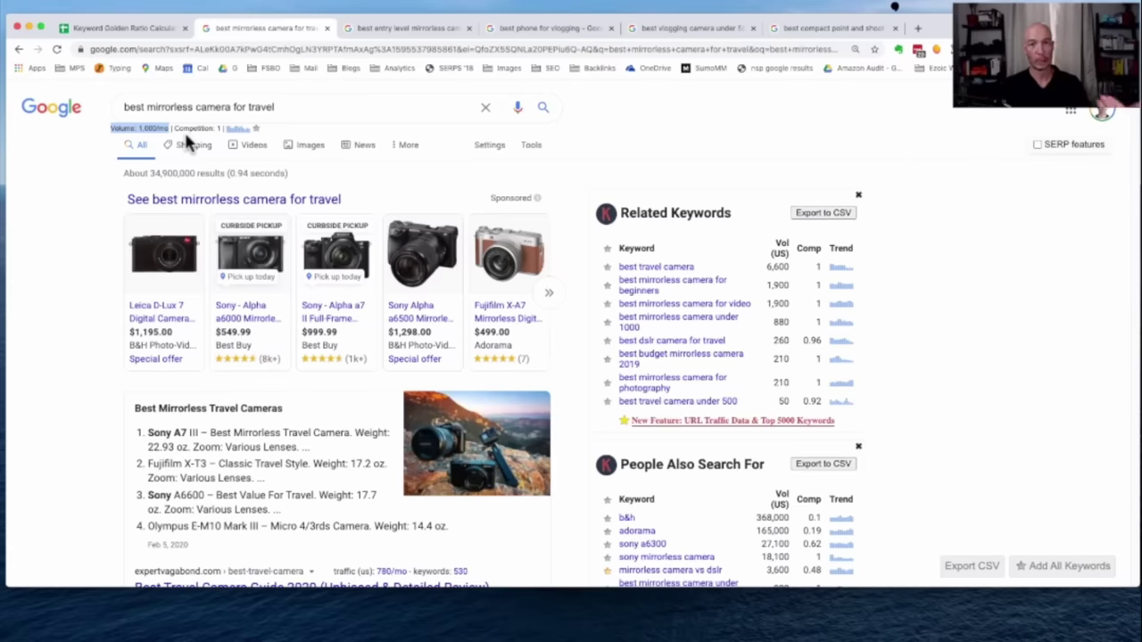
left_click(63, 250)
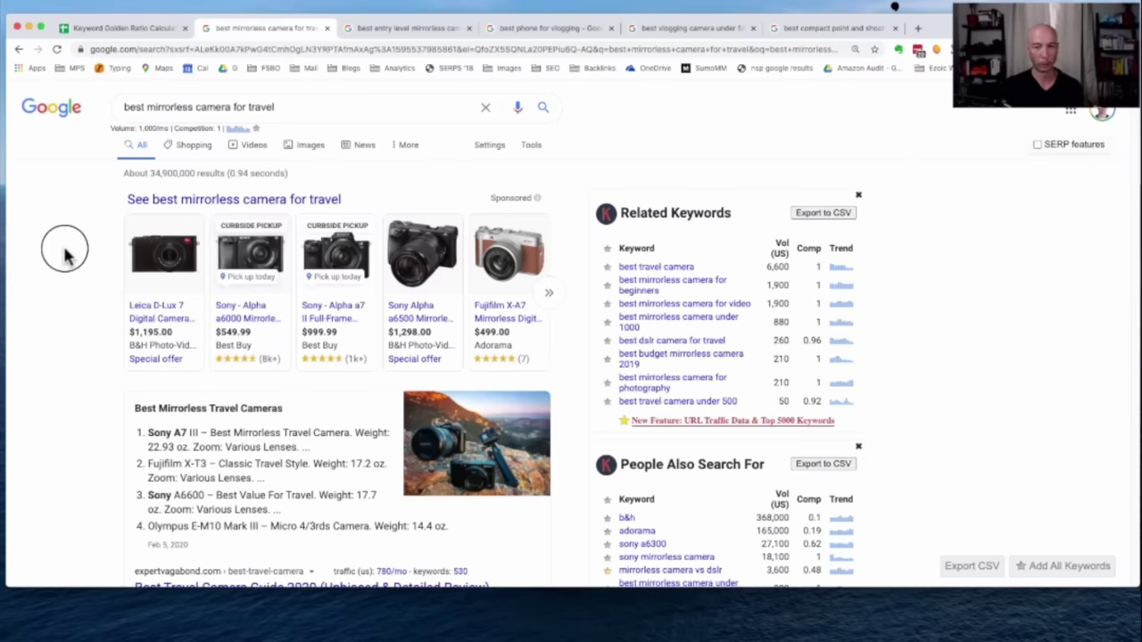
Copy the query "best mirrorless camera for travel" from Google into the Keyword cell B18 of the calculator sheet.
triple_click(206, 107)
key("ctrl+c")
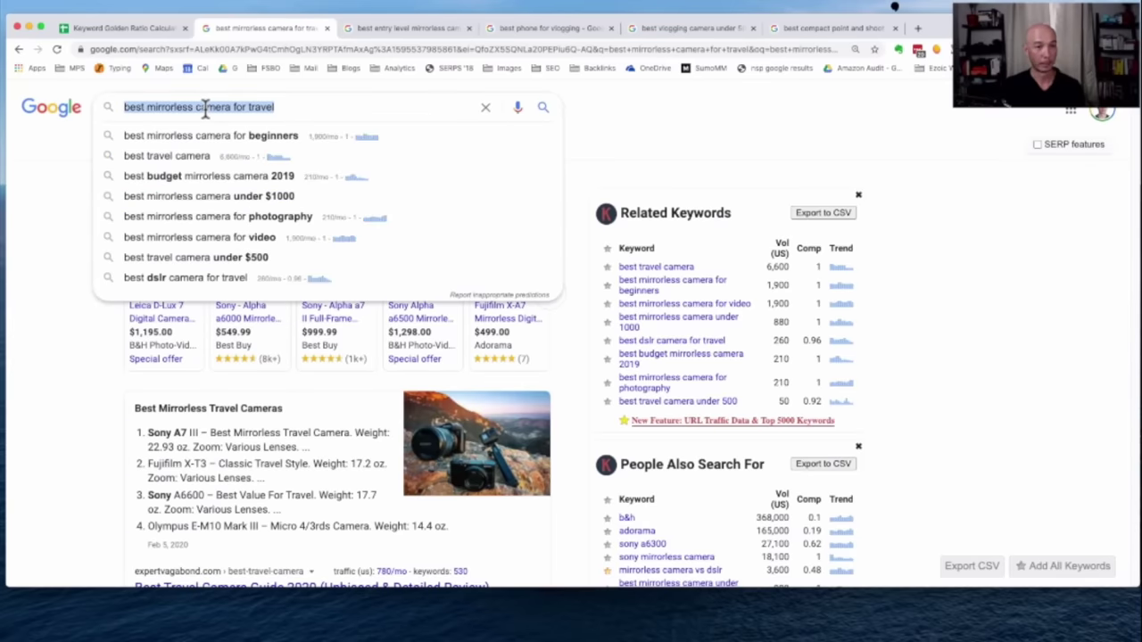
left_click(146, 27)
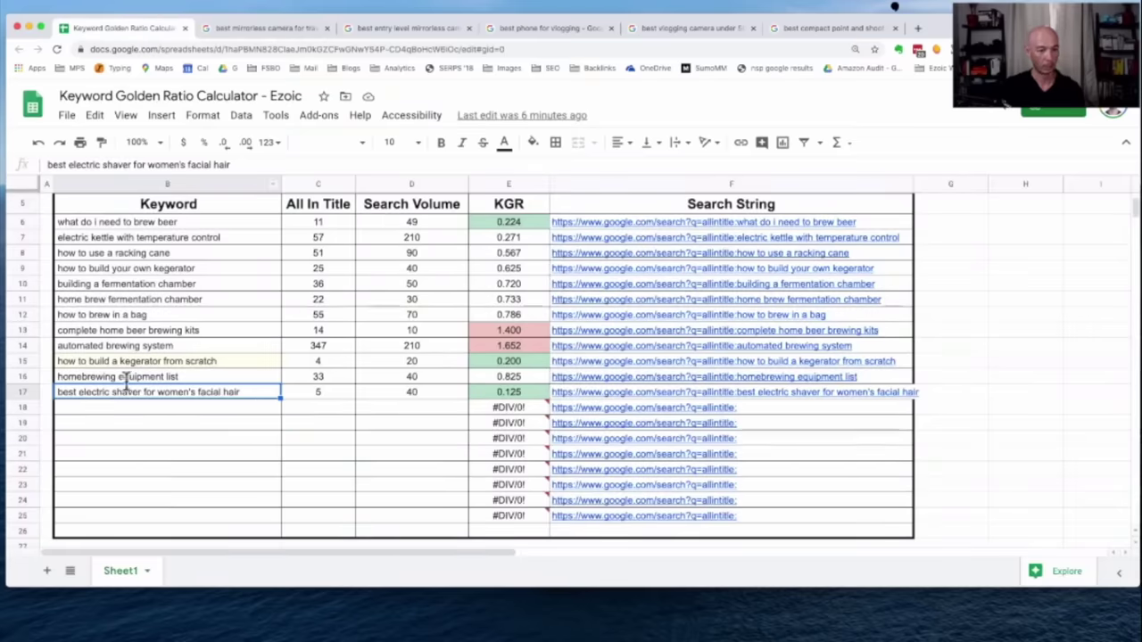
left_click(138, 410)
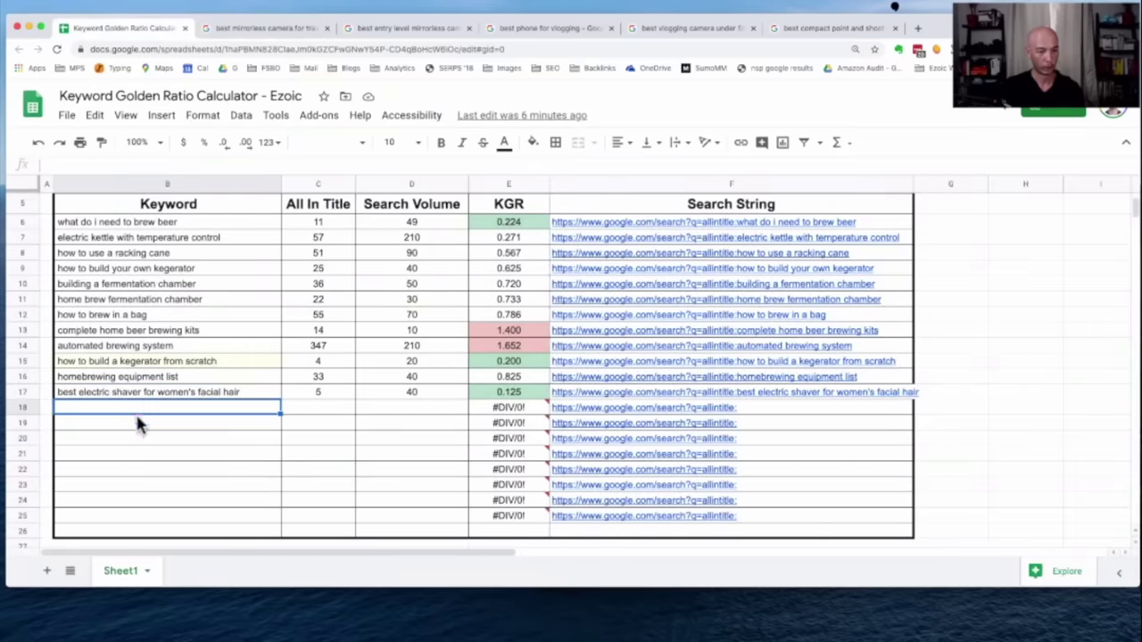
key("ctrl+v")
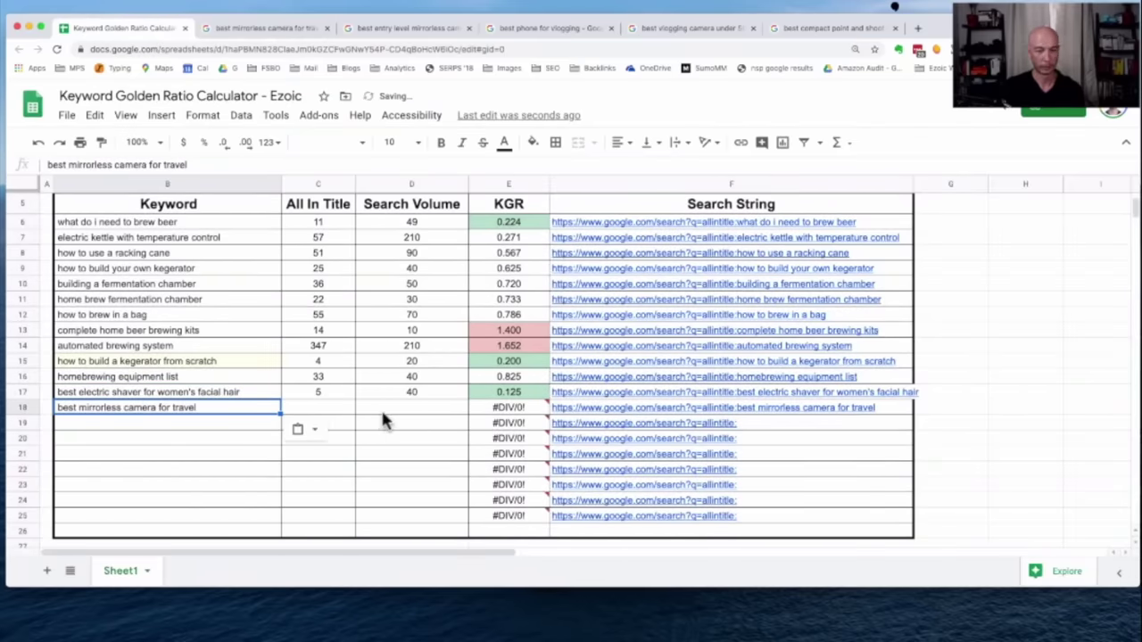
Enter 1000 as the Search Volume for the "best mirrorless camera for travel" keyword in row 18.
left_click(399, 413)
type("10")
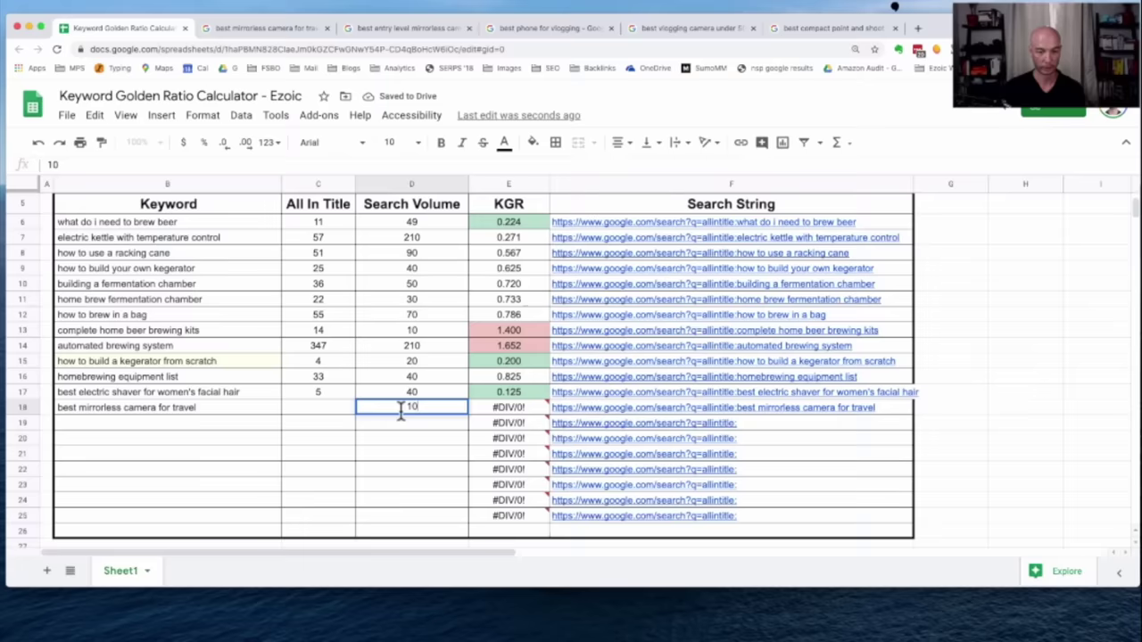
type("00")
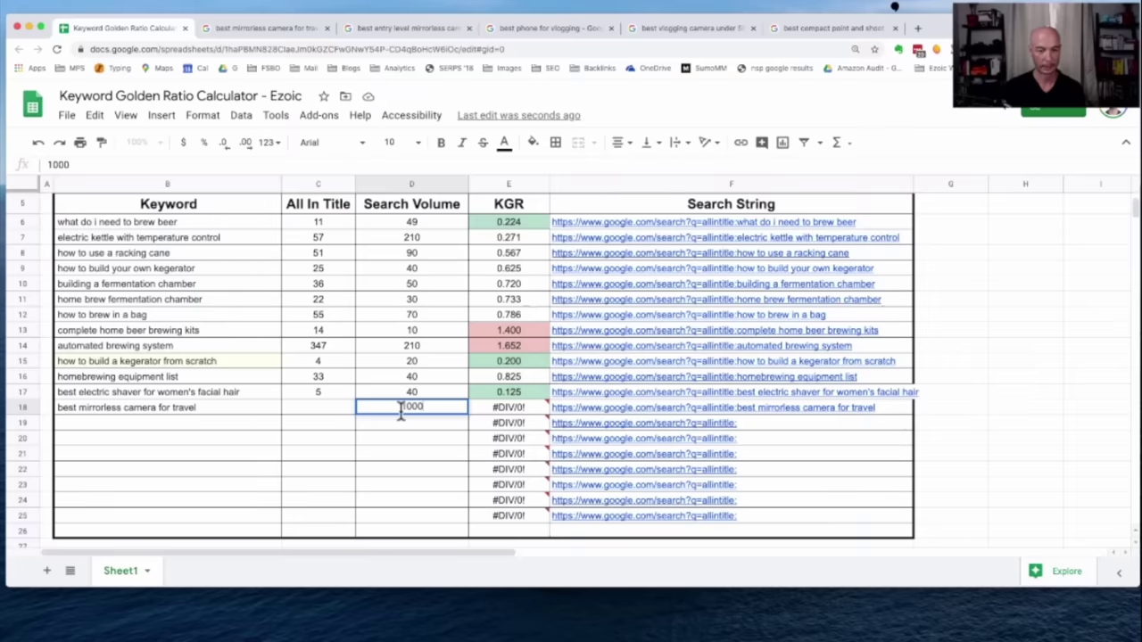
left_click(318, 411)
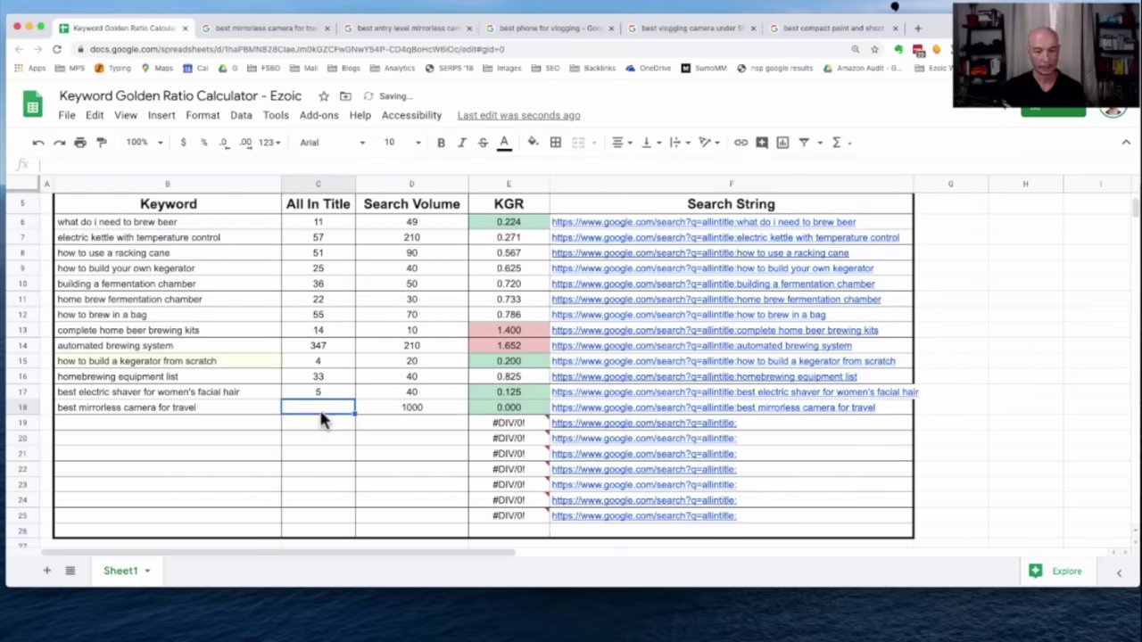
Open the allintitle search link for "best mirrorless camera for travel" from row 18 and check its number of results.
mouse_move(604, 407)
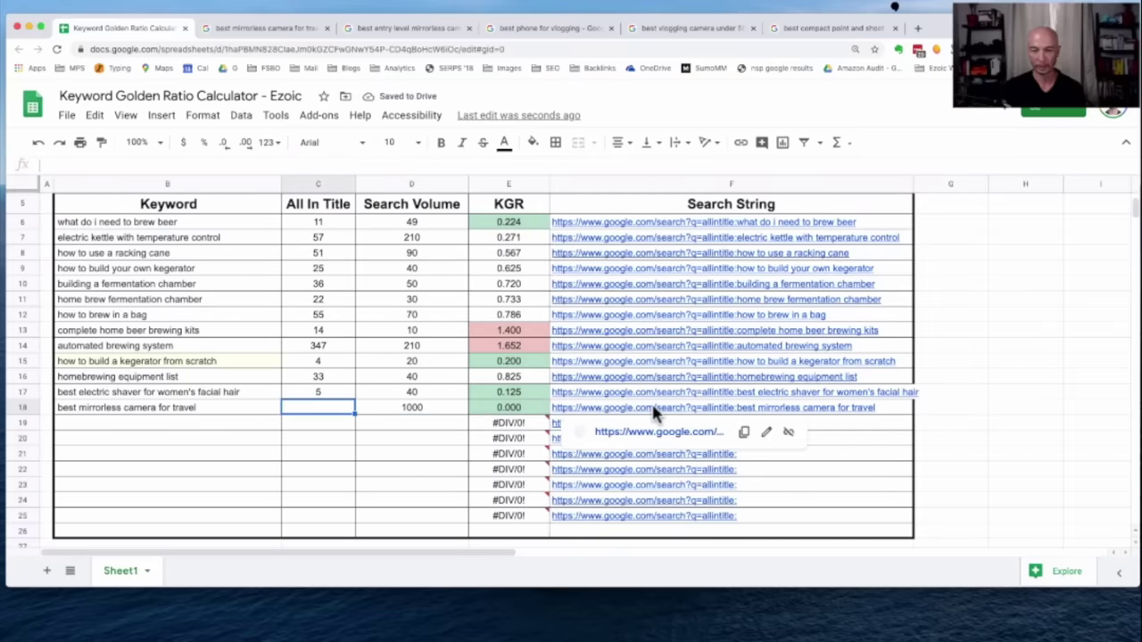
left_click(652, 408)
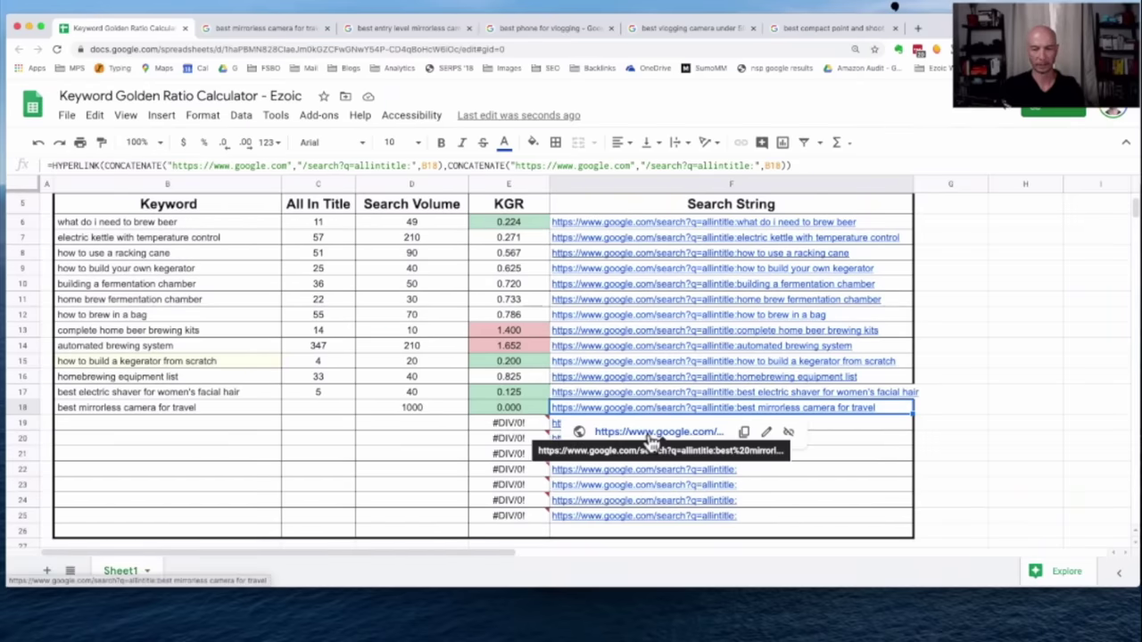
left_click(651, 435)
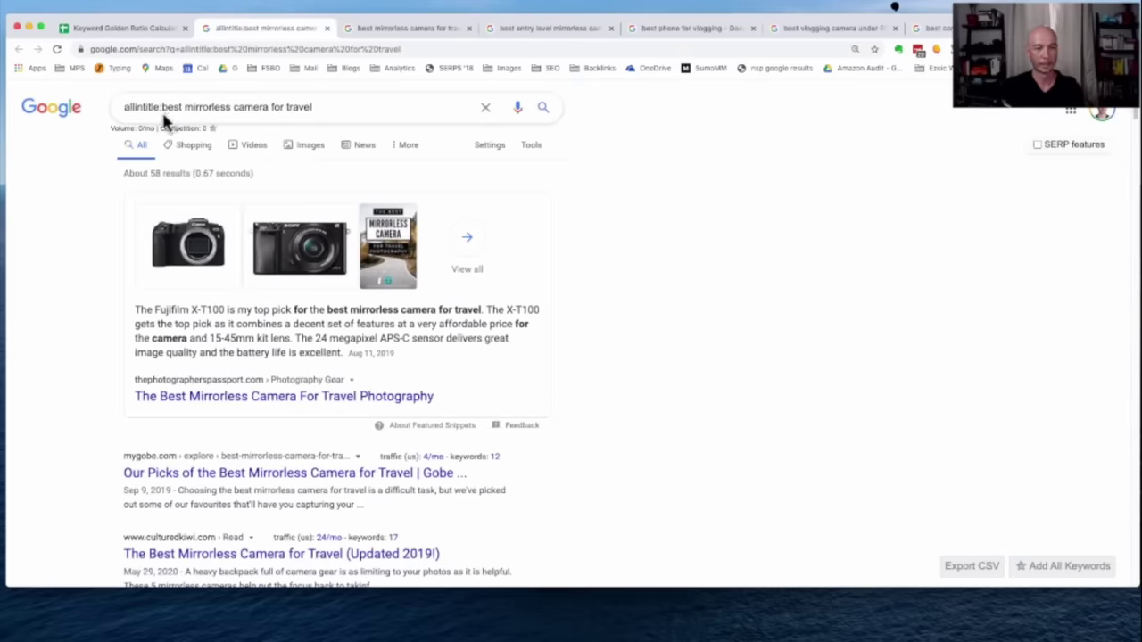
left_click_drag(161, 107, 325, 117)
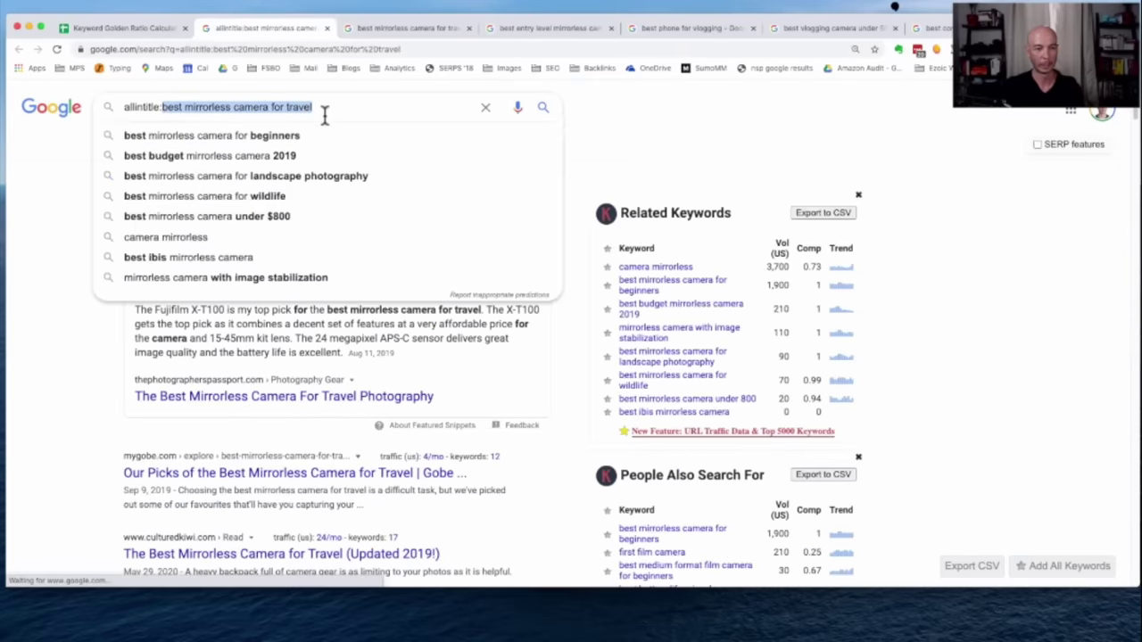
left_click(58, 314)
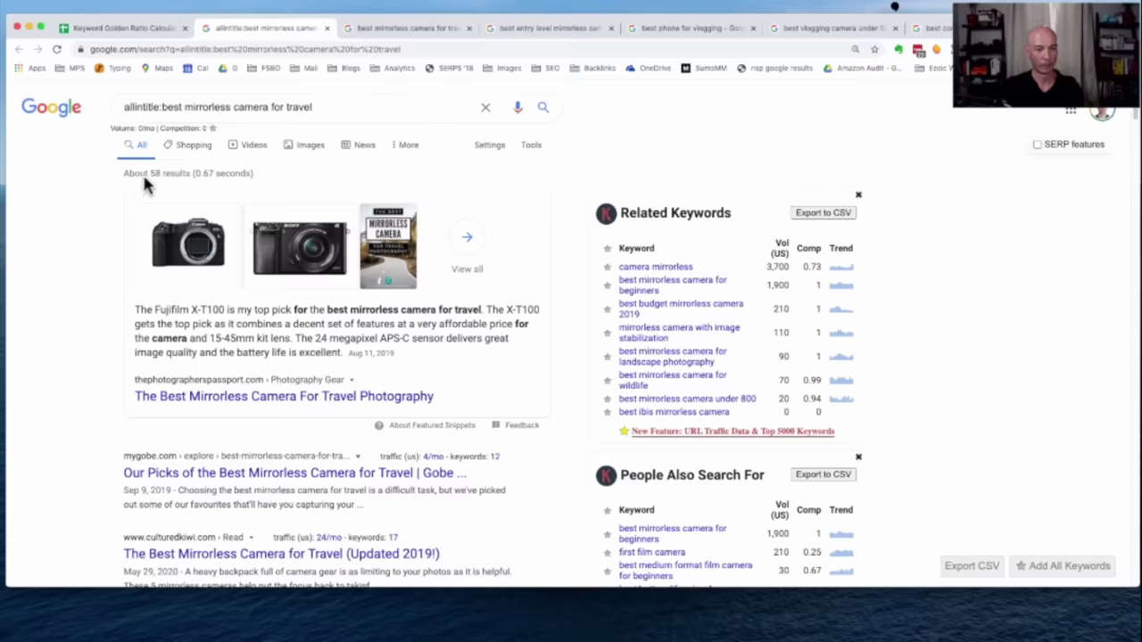
left_click_drag(151, 174, 225, 176)
left_click(230, 176)
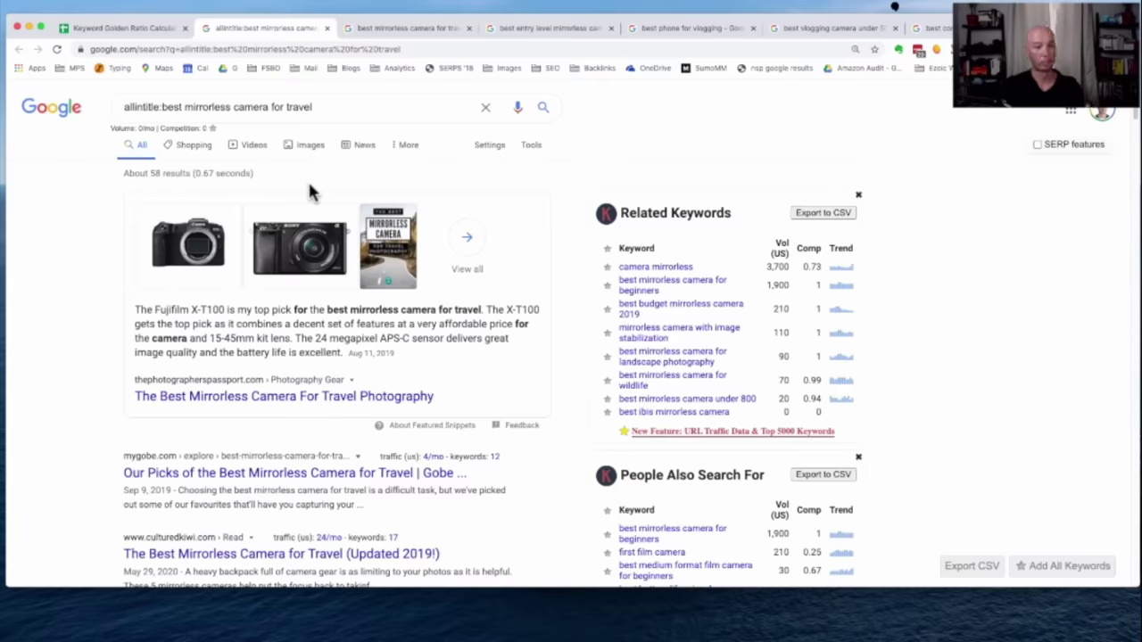
Return to the calculator sheet, enter 58 as row 18's All In Title value, and review the row through its KGR.
left_click(104, 32)
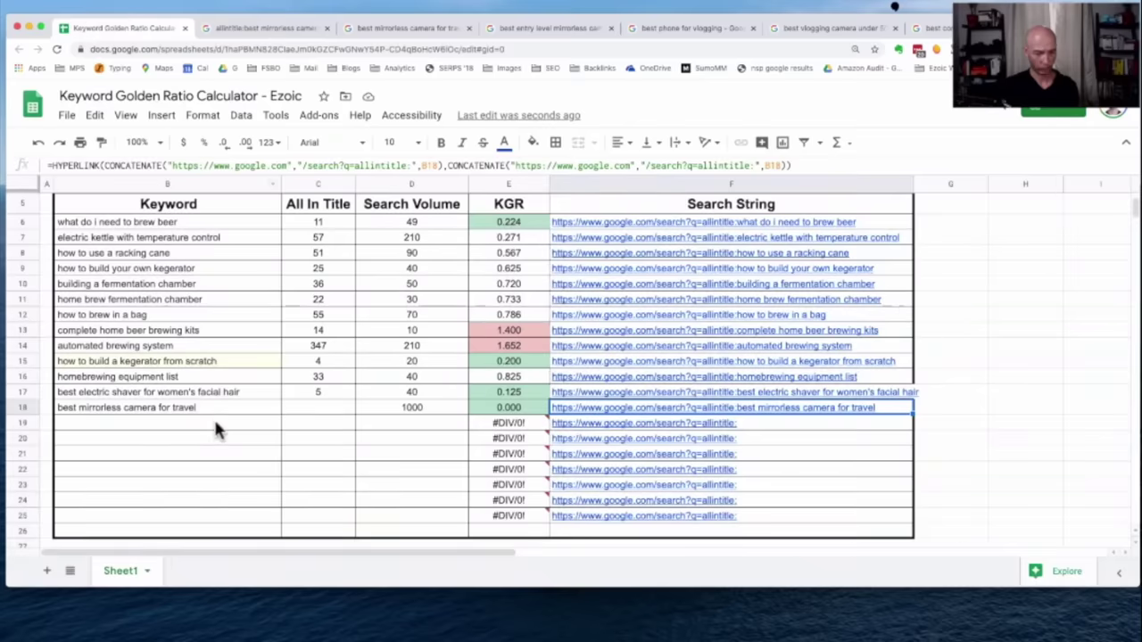
left_click(317, 407)
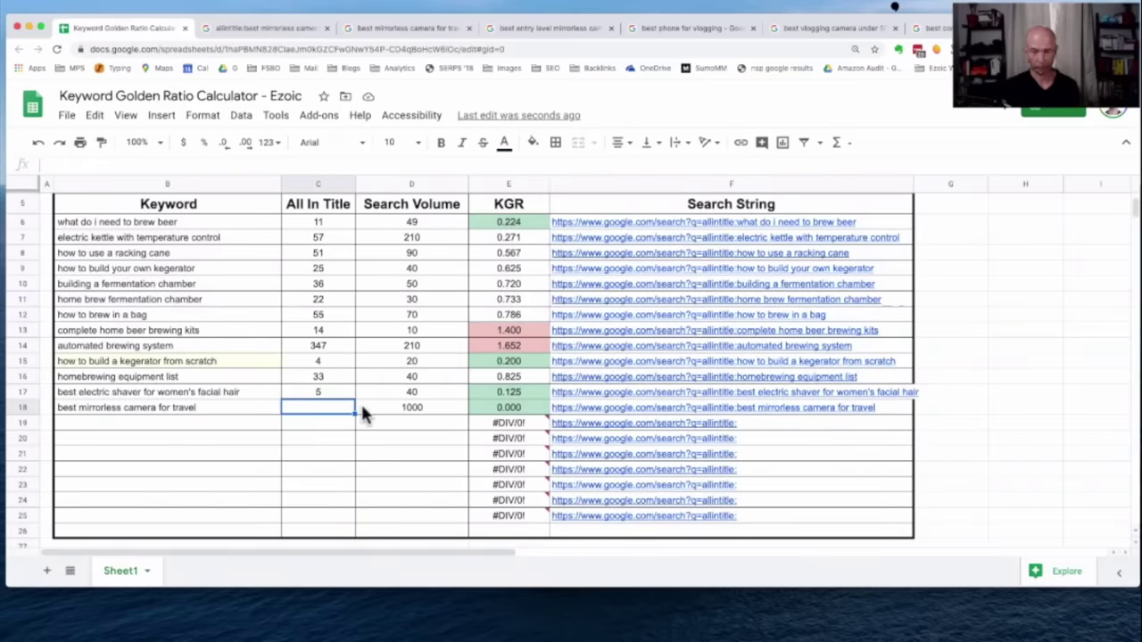
type("5")
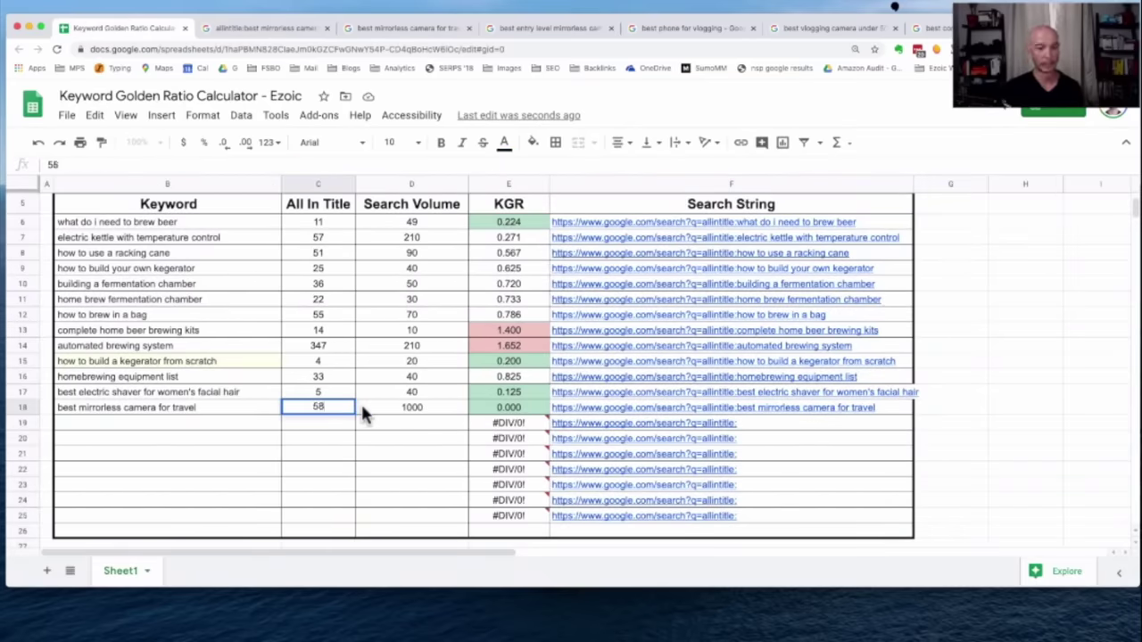
type("8")
key("Return")
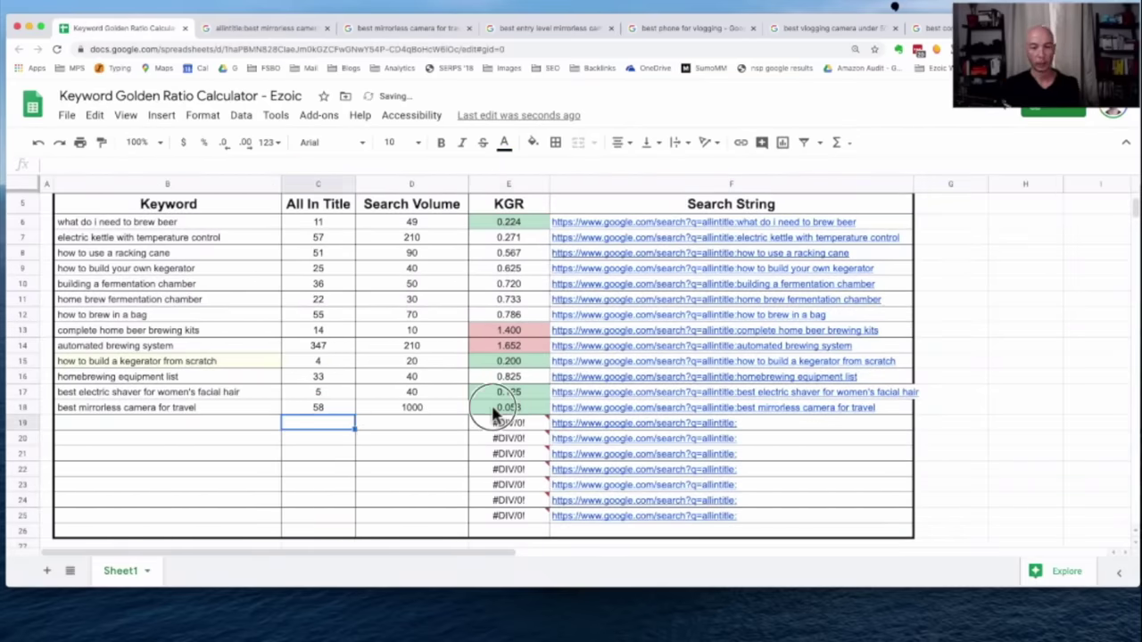
left_click_drag(244, 407, 482, 413)
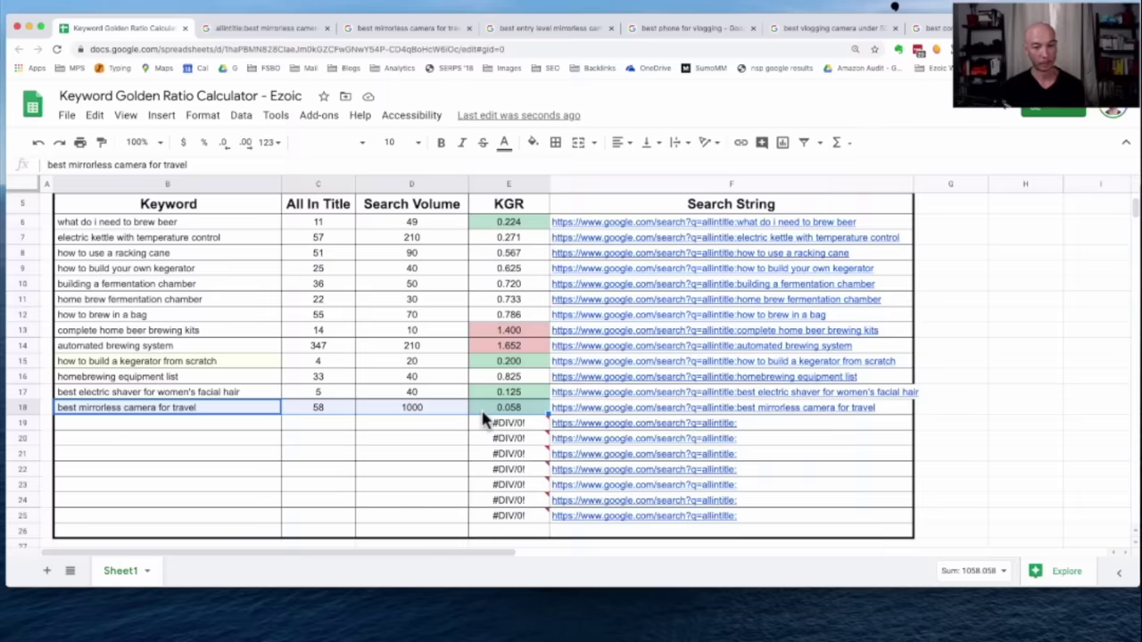
left_click(436, 406)
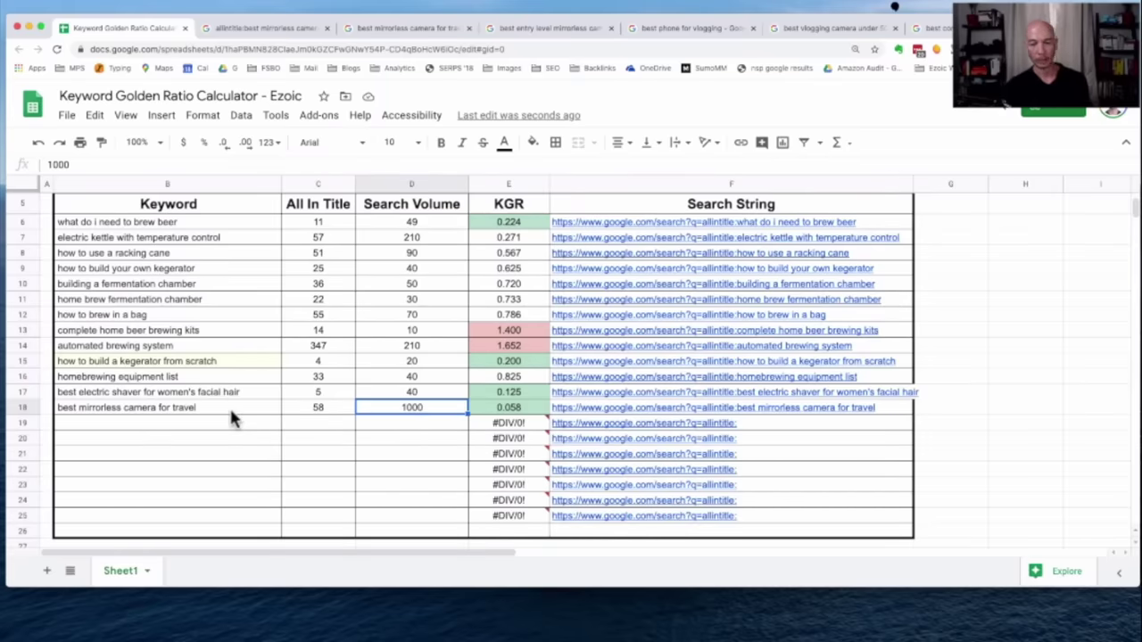
Review row 18's keyword, All In Title and Search Volume values, and inspect the formula in its KGR cell.
left_click_drag(230, 411, 423, 406)
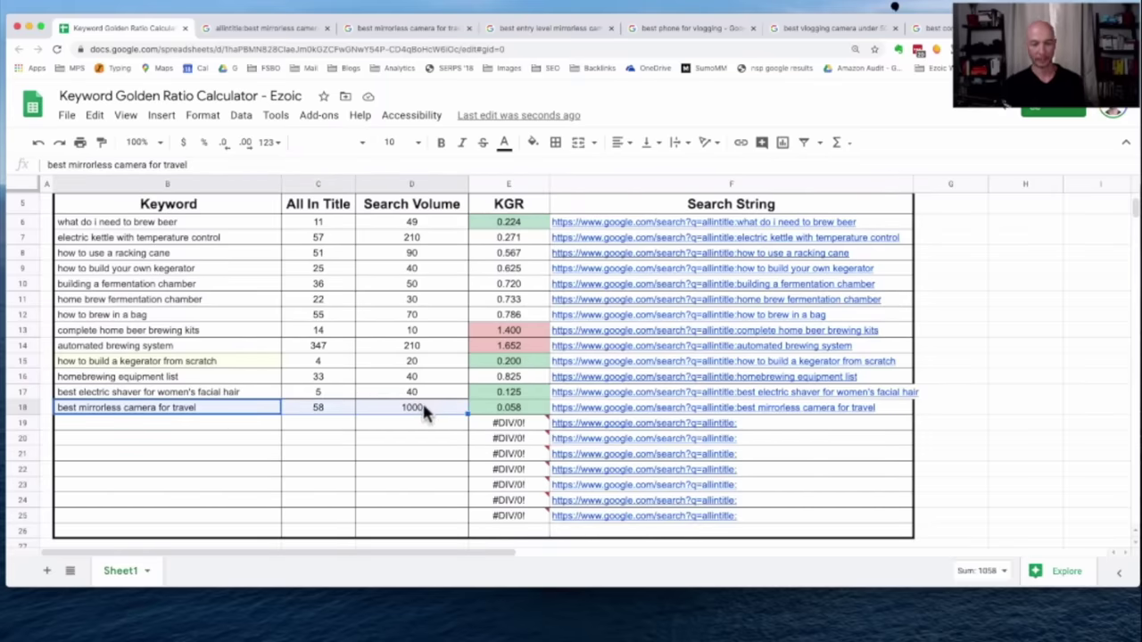
left_click(424, 411)
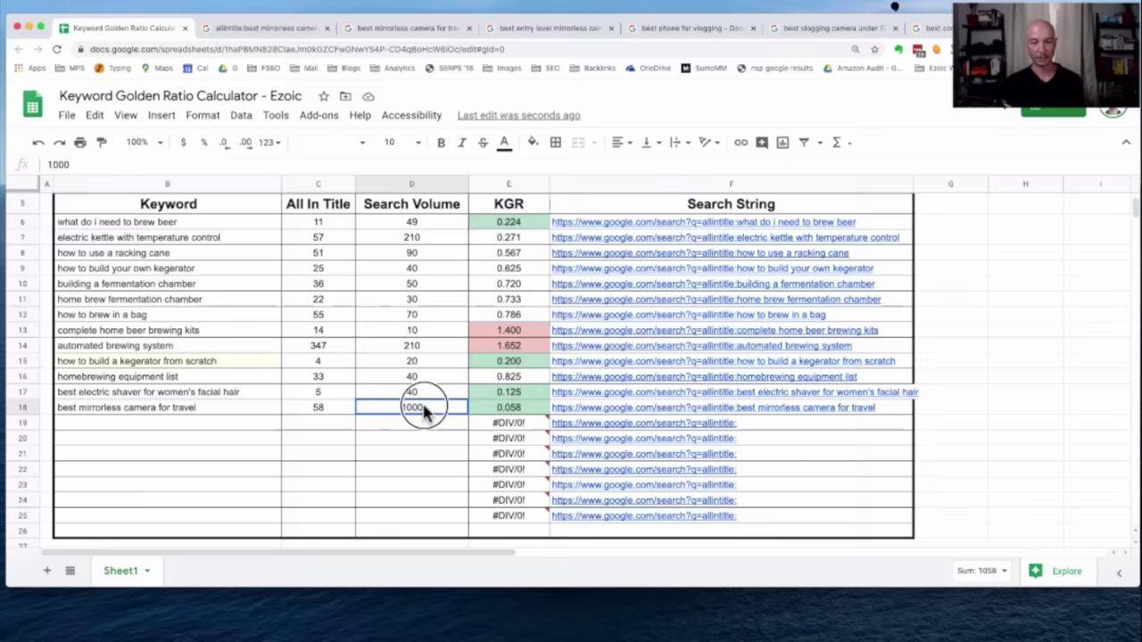
left_click(511, 411)
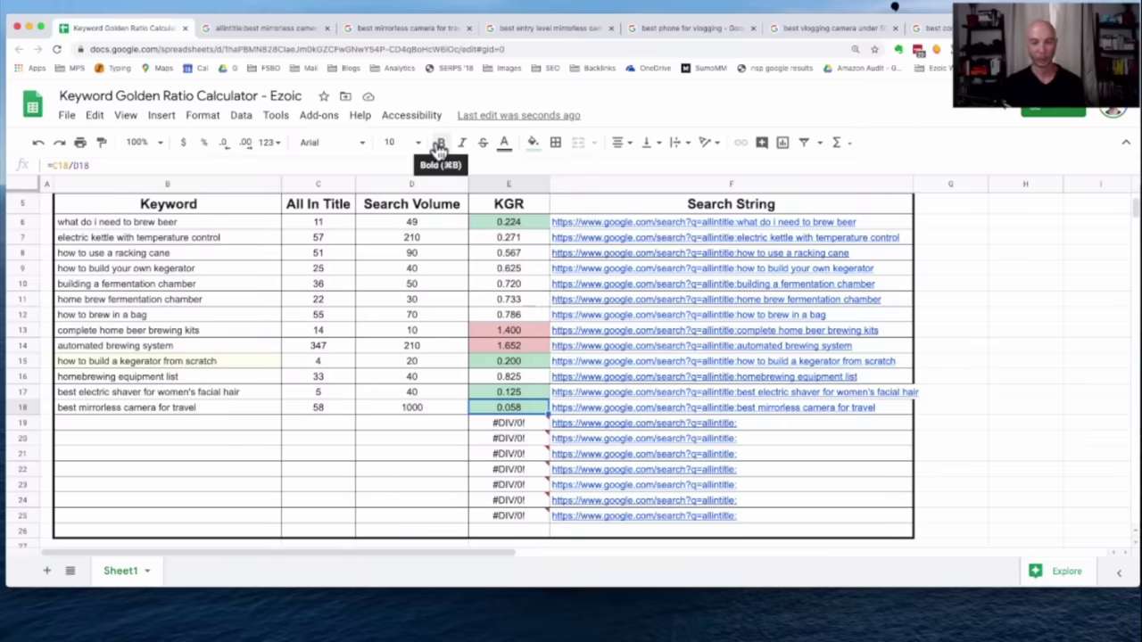
Examine the Google suggestions, related keywords and related searches for "best mirrorless camera for travel" for further keyword ideas.
left_click(354, 26)
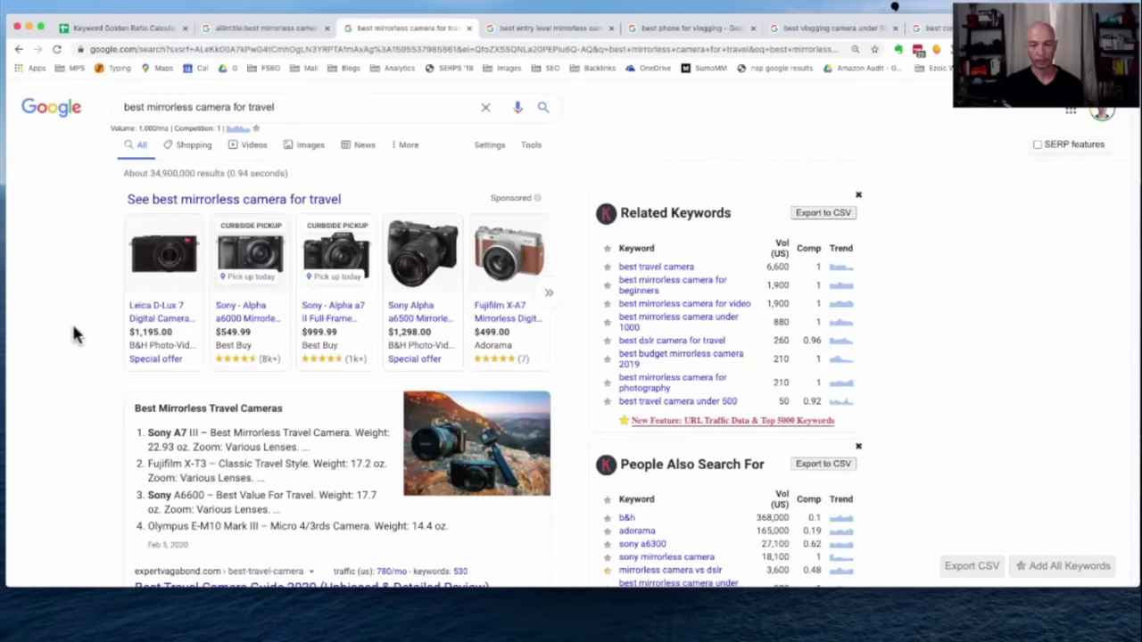
left_click(317, 108)
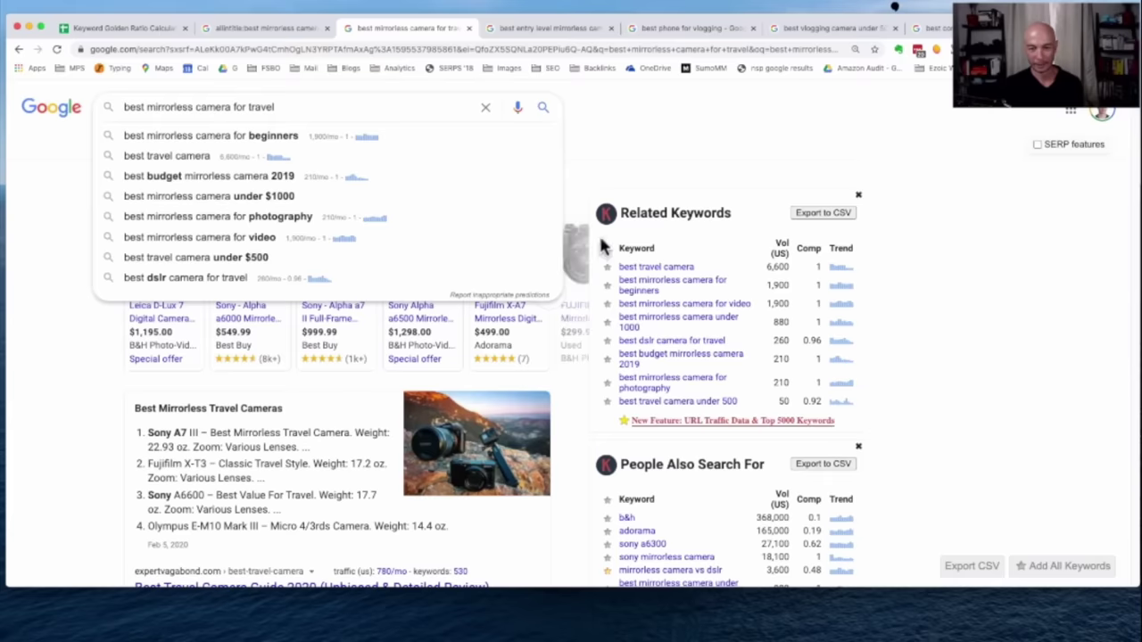
left_click(899, 286)
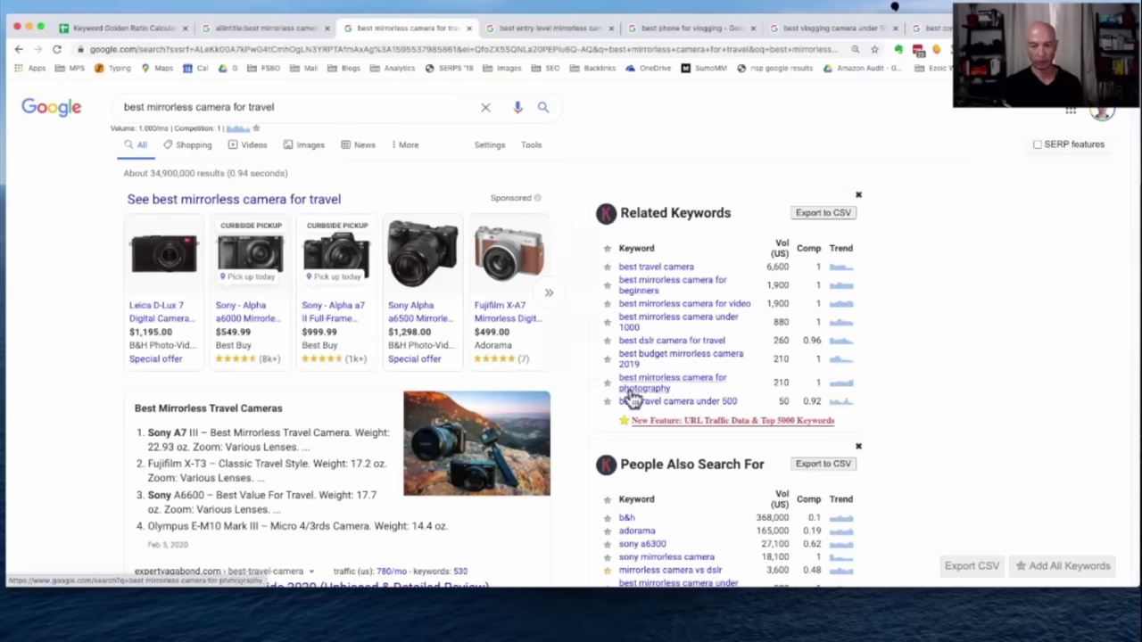
left_click(329, 107)
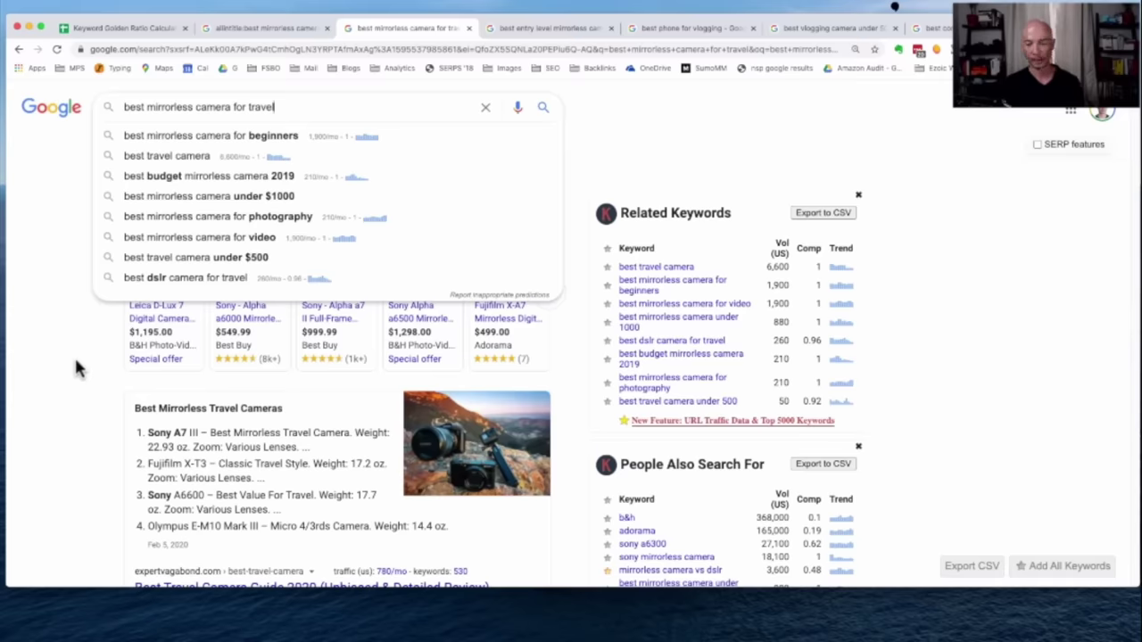
left_click(75, 361)
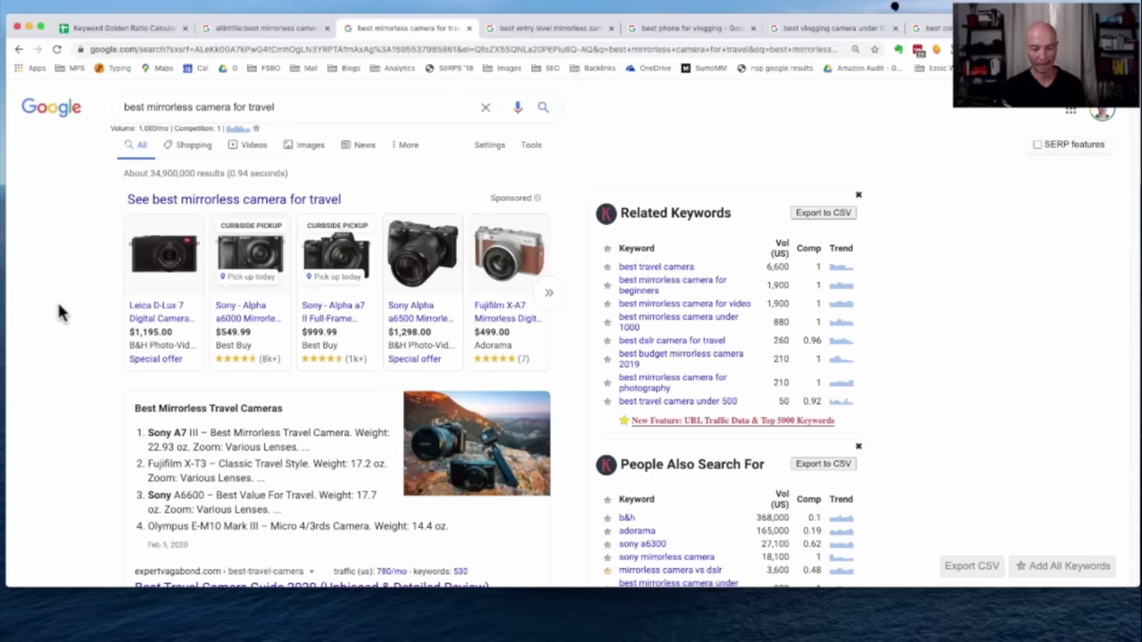
scroll(61, 312, "down", 15)
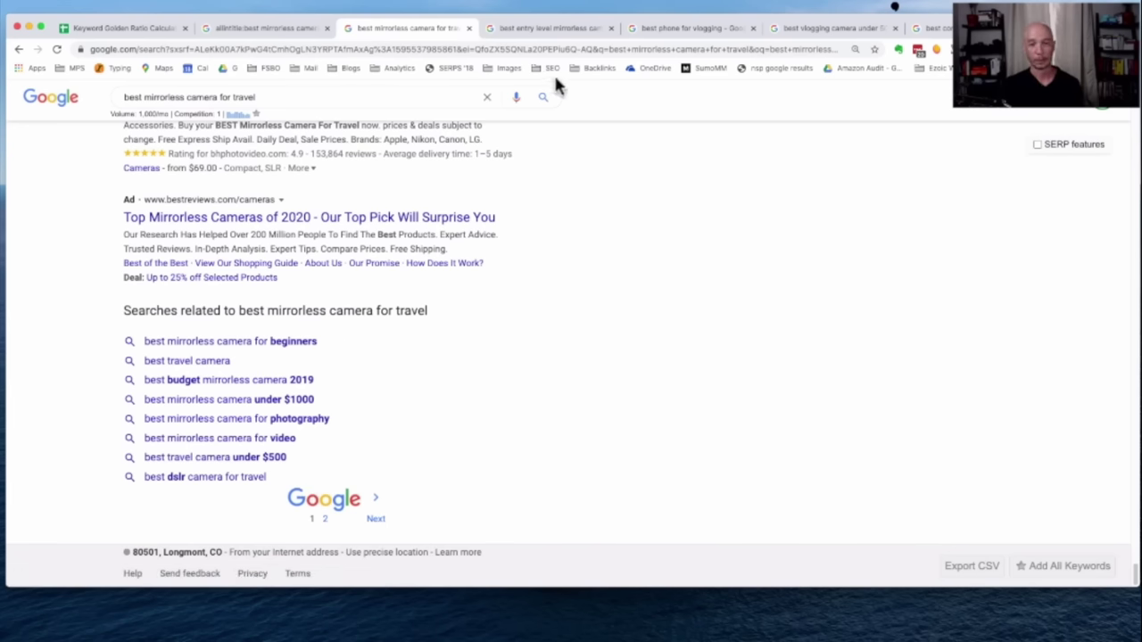
Check the search volume of "best entry level mirrorless camera" on Google and copy the query into Keyword cell B19 of the calculator sheet.
left_click(579, 22)
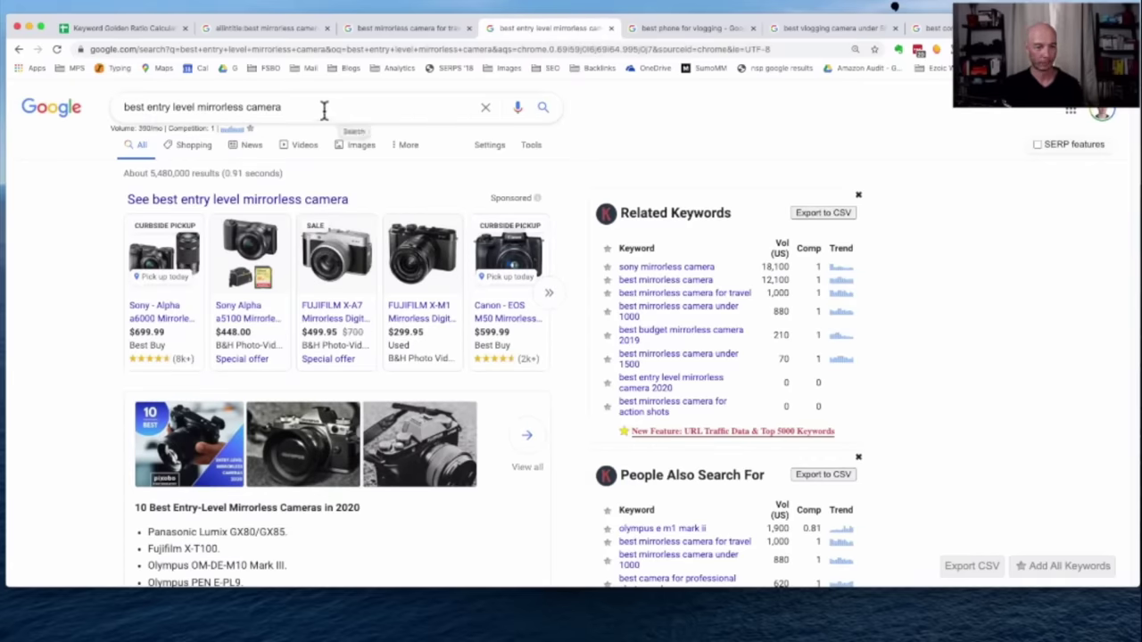
left_click_drag(138, 129, 161, 127)
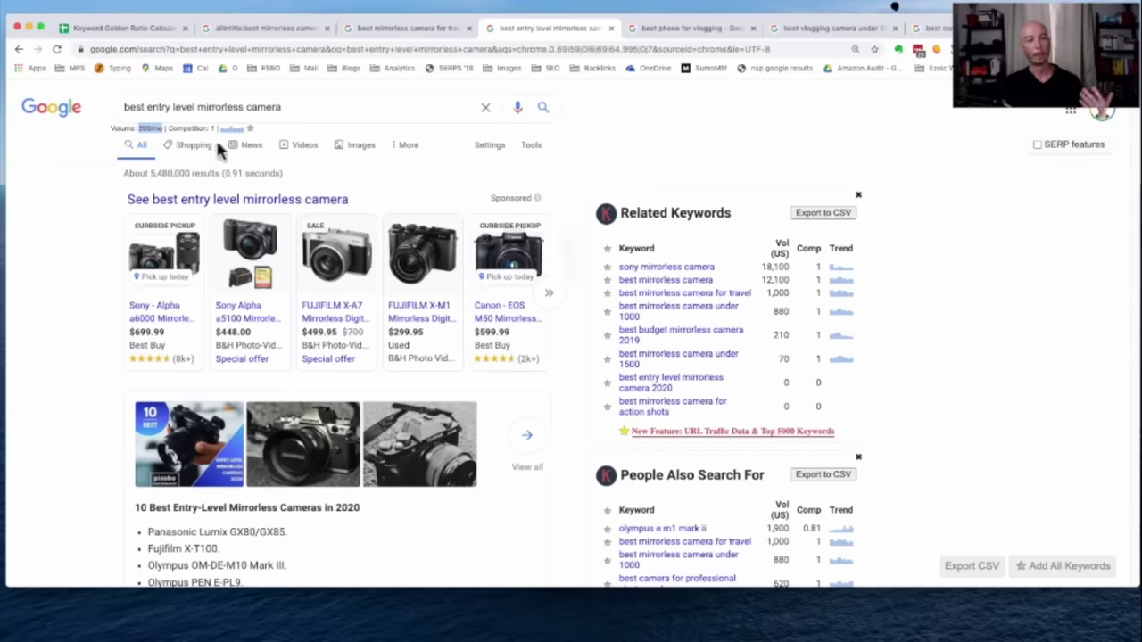
left_click_drag(284, 114, 119, 107)
key("super+c")
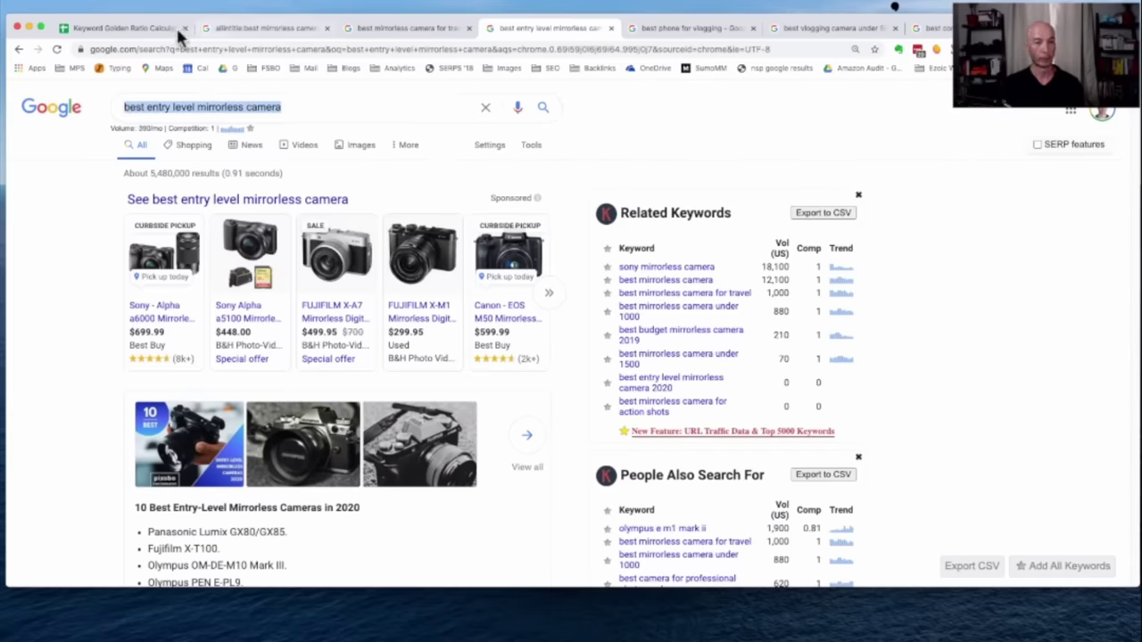
left_click(140, 27)
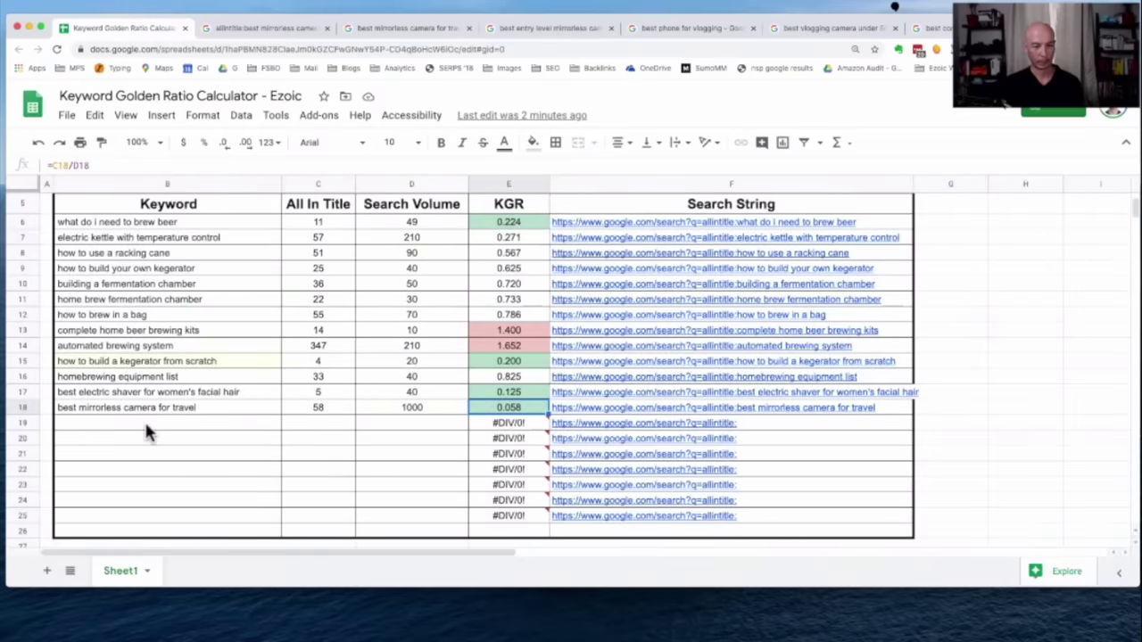
left_click(144, 422)
key("super+v")
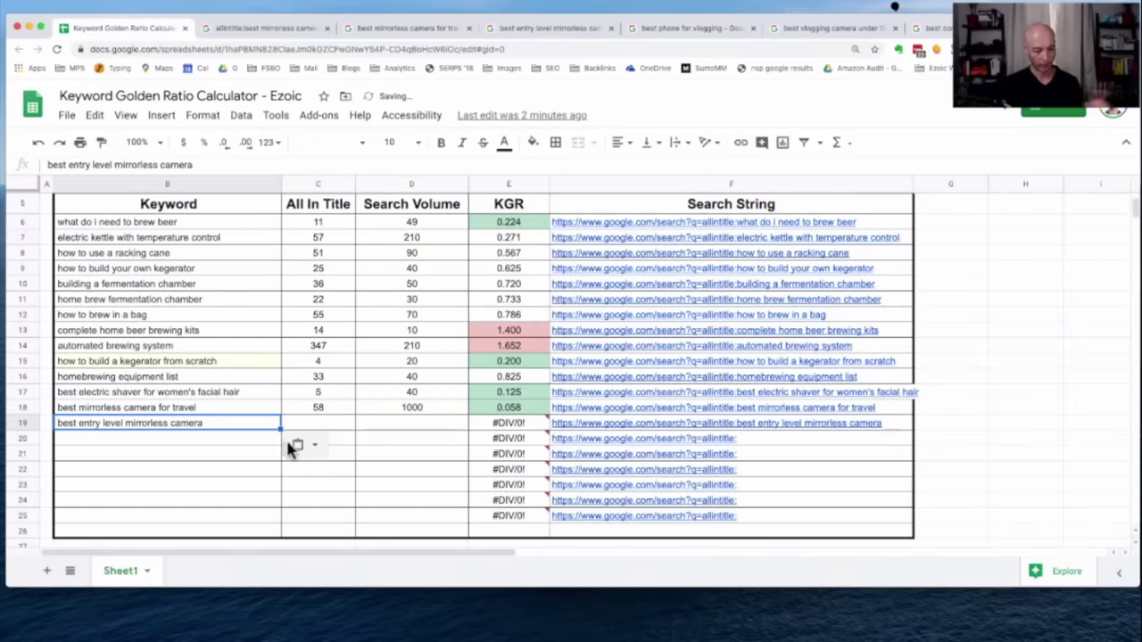
Enter 390 as the Search Volume for "best entry level mirrorless camera" in row 19.
left_click(410, 421)
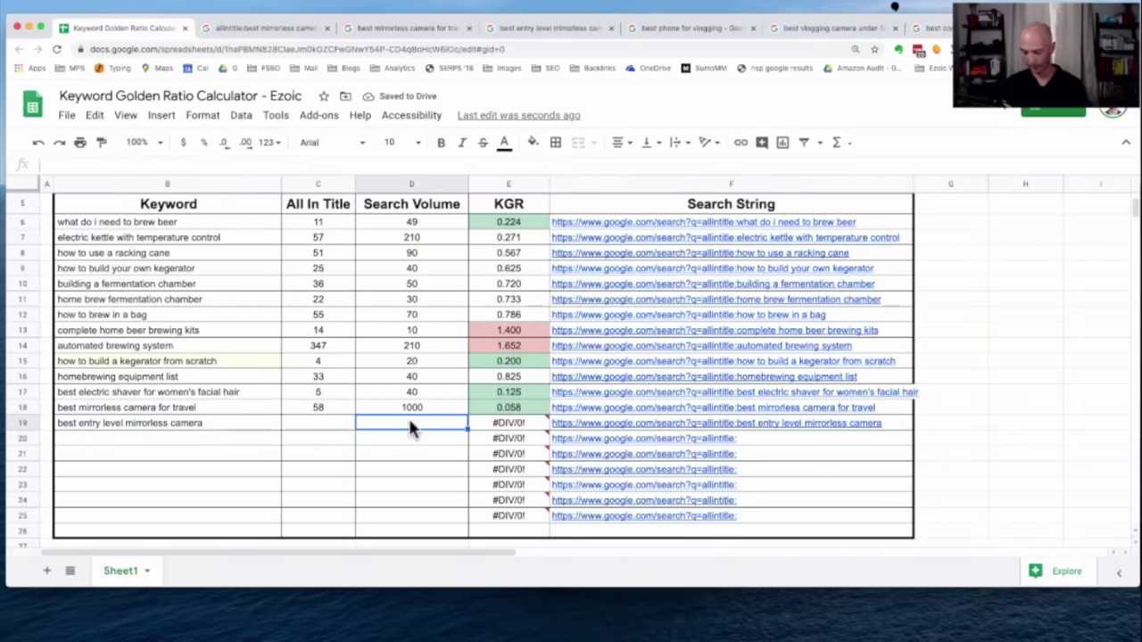
type("390")
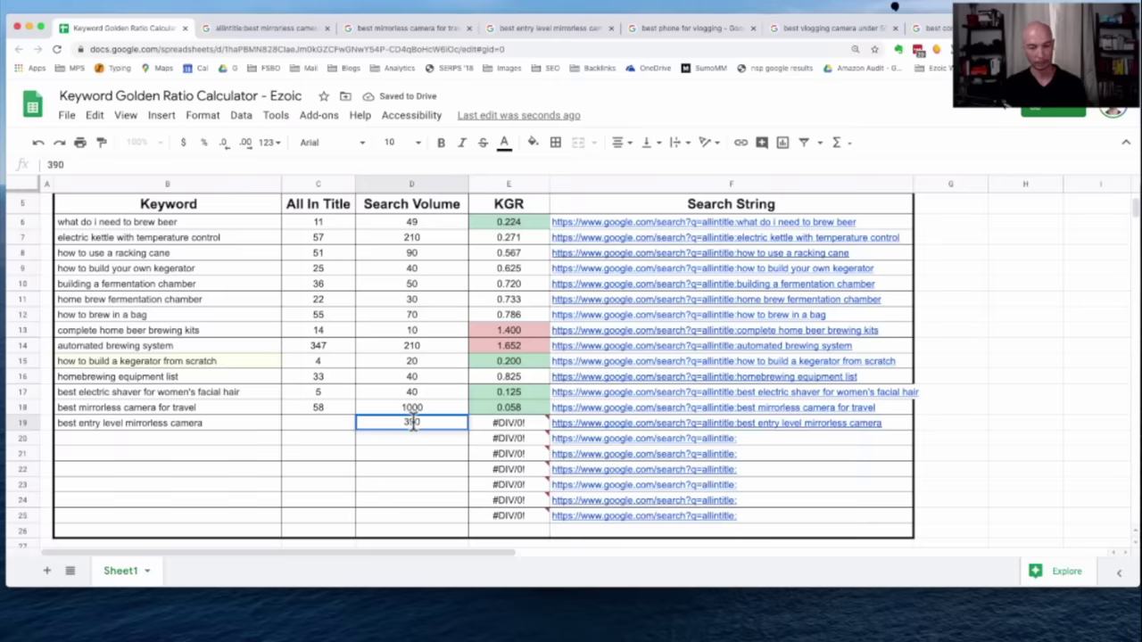
left_click(501, 425)
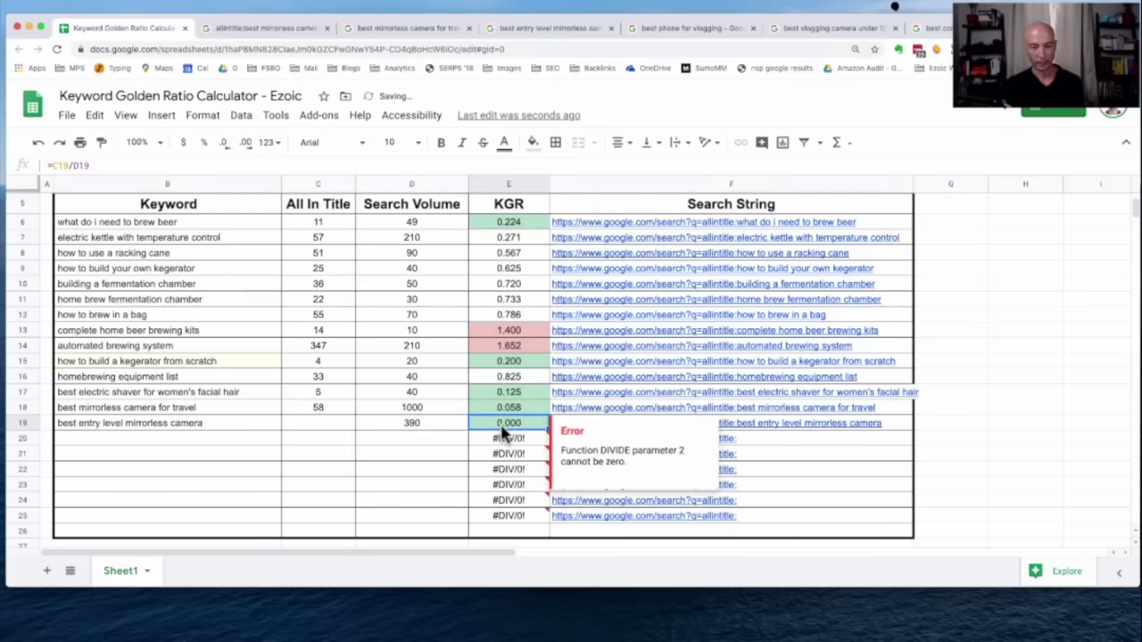
Open row 19's allintitle search link for "best entry level mirrorless camera" and check its result count and the listed results.
left_click(766, 425)
left_click(694, 449)
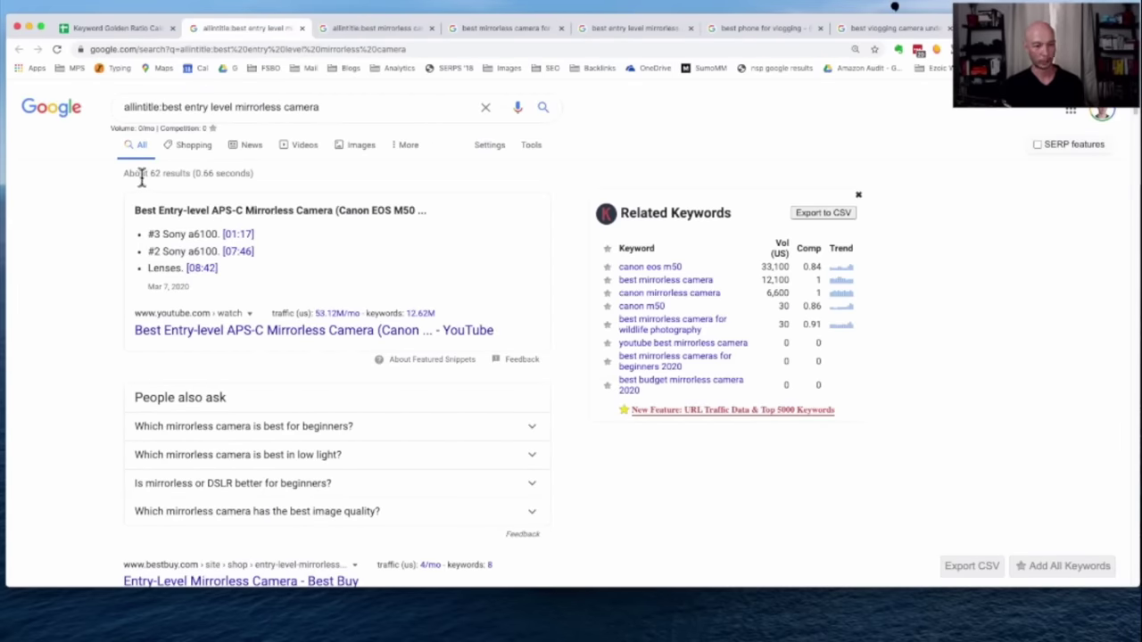
left_click_drag(136, 177, 205, 173)
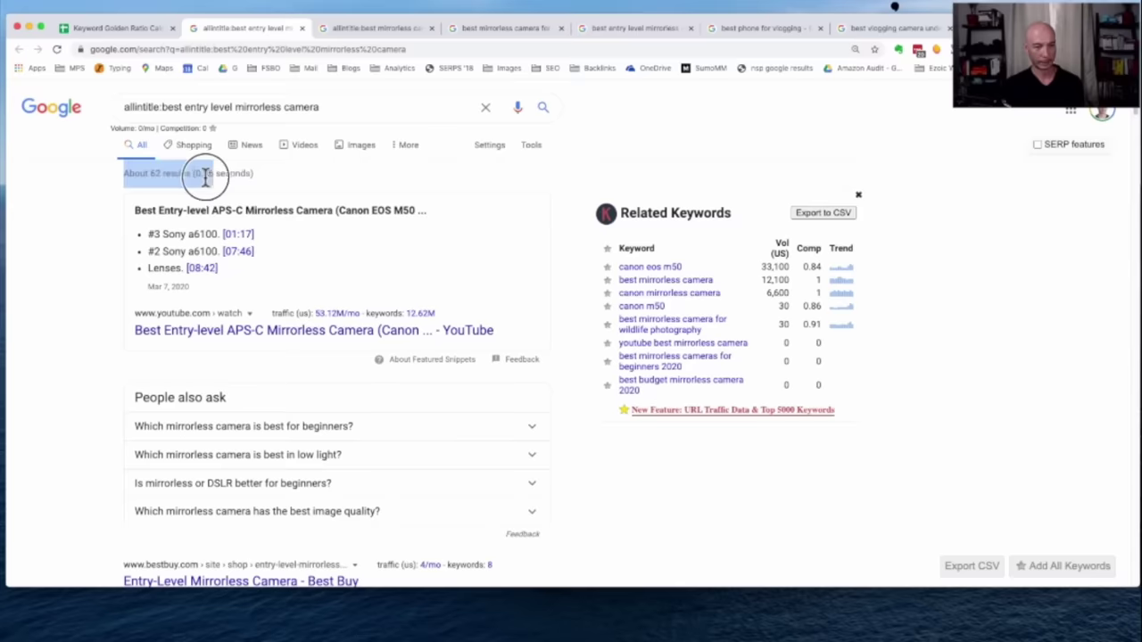
left_click(265, 178)
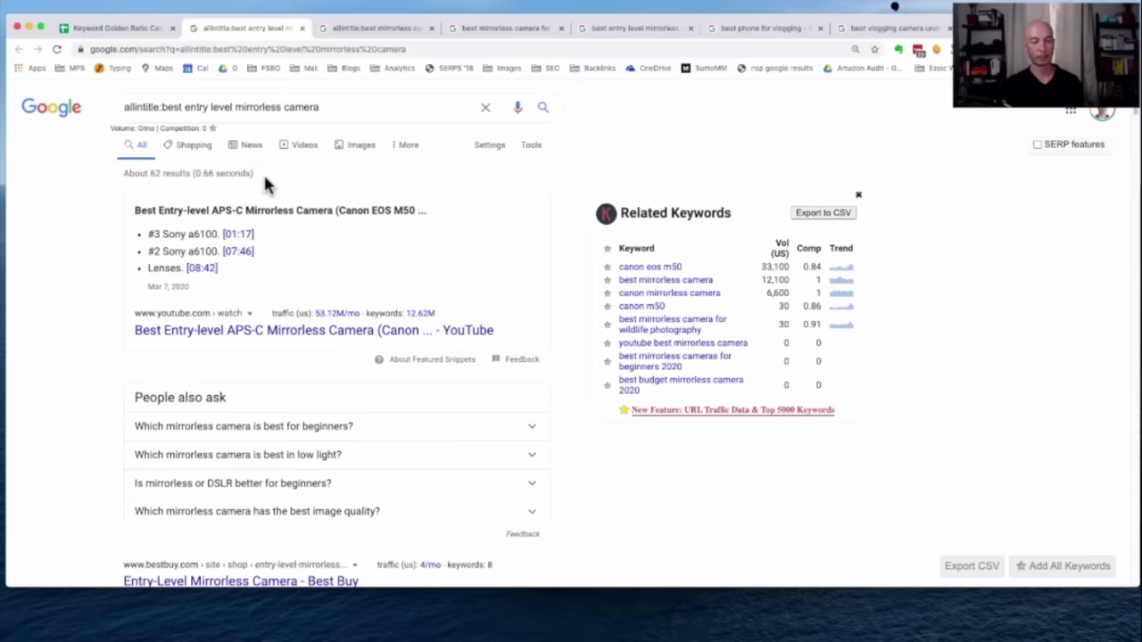
left_click(87, 337)
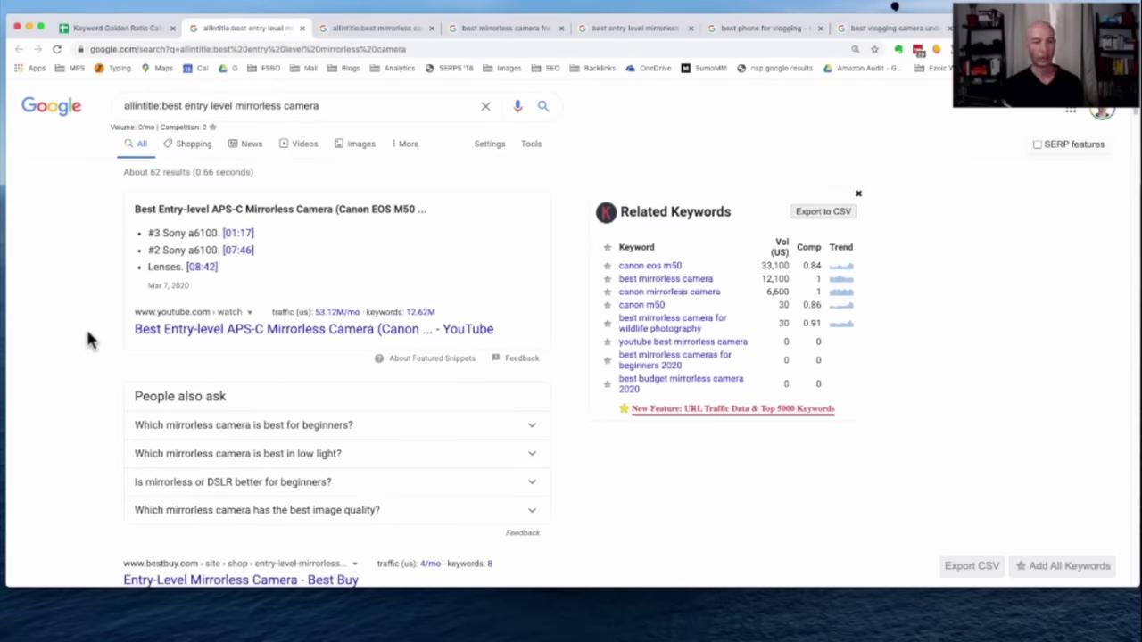
scroll(88, 337, "down", 20)
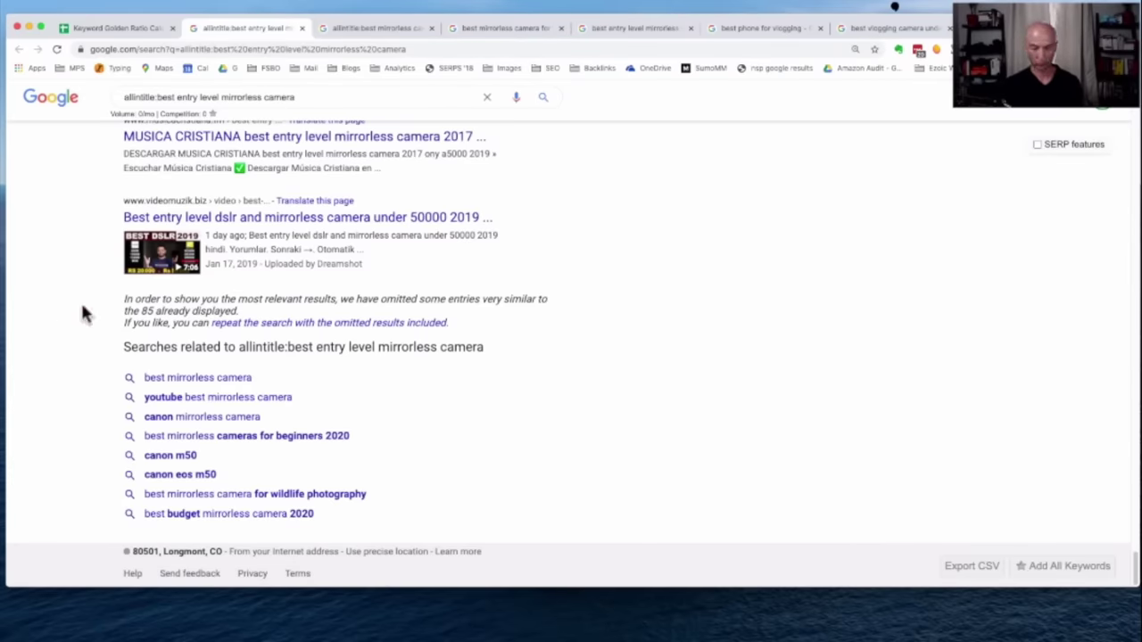
scroll(81, 312, "up", 20)
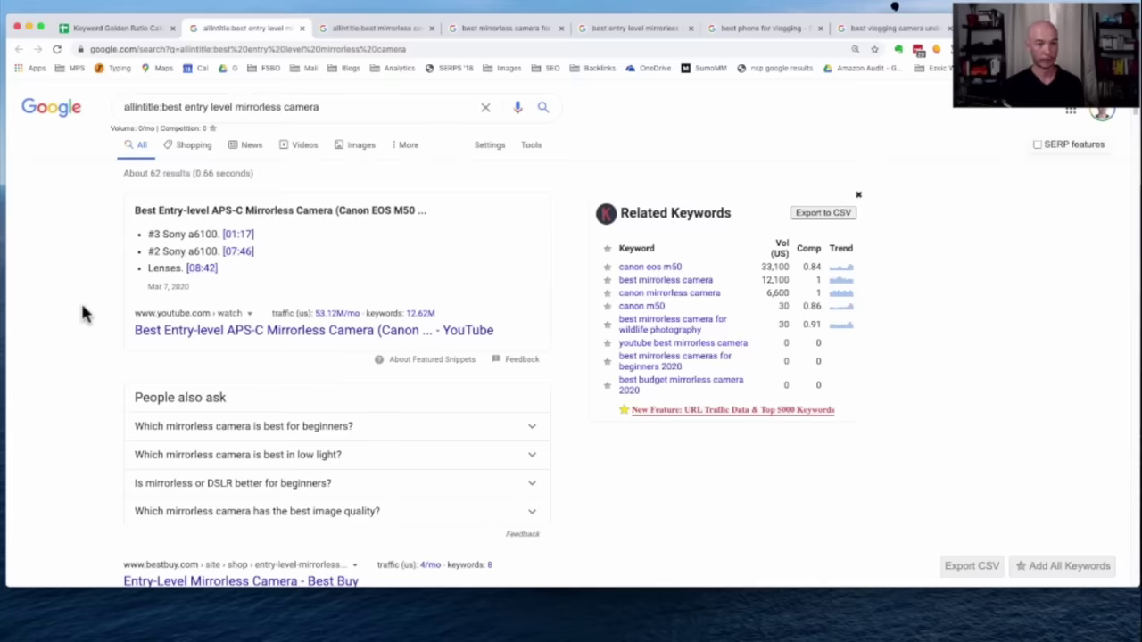
double_click(154, 173)
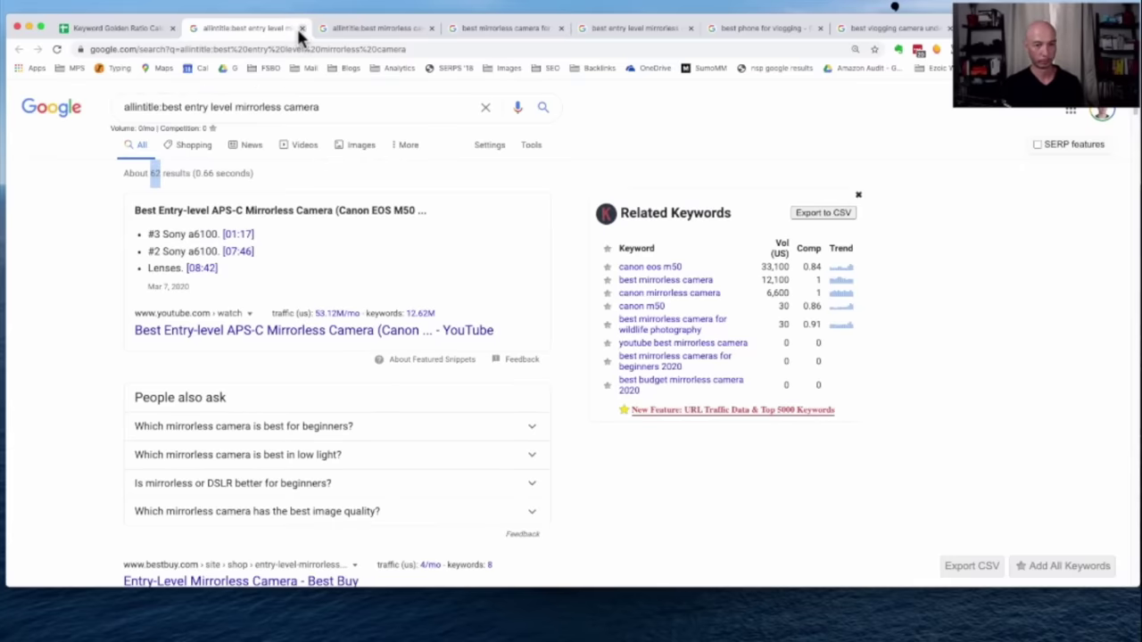
Return to the calculator sheet and enter 62 as the All In Title value in row 19.
left_click(130, 29)
left_click(300, 424)
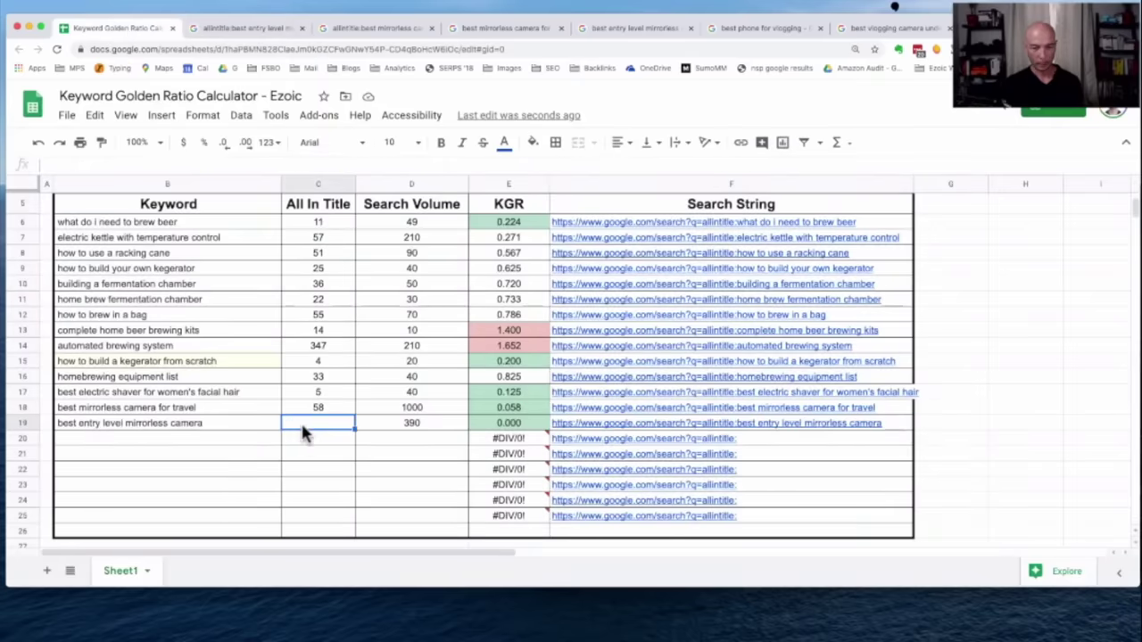
type("62")
key("Return")
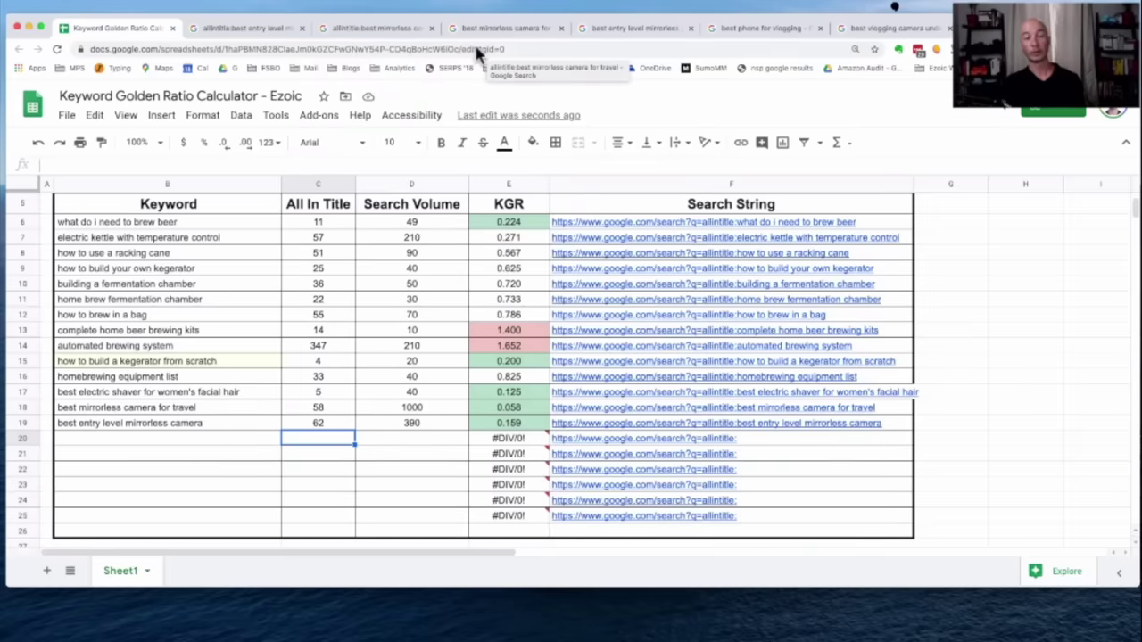
Close the Google result pages for "best mirrorless camera for travel", "best entry level mirrorless camera" and "best phone for vlogging".
left_click(508, 28)
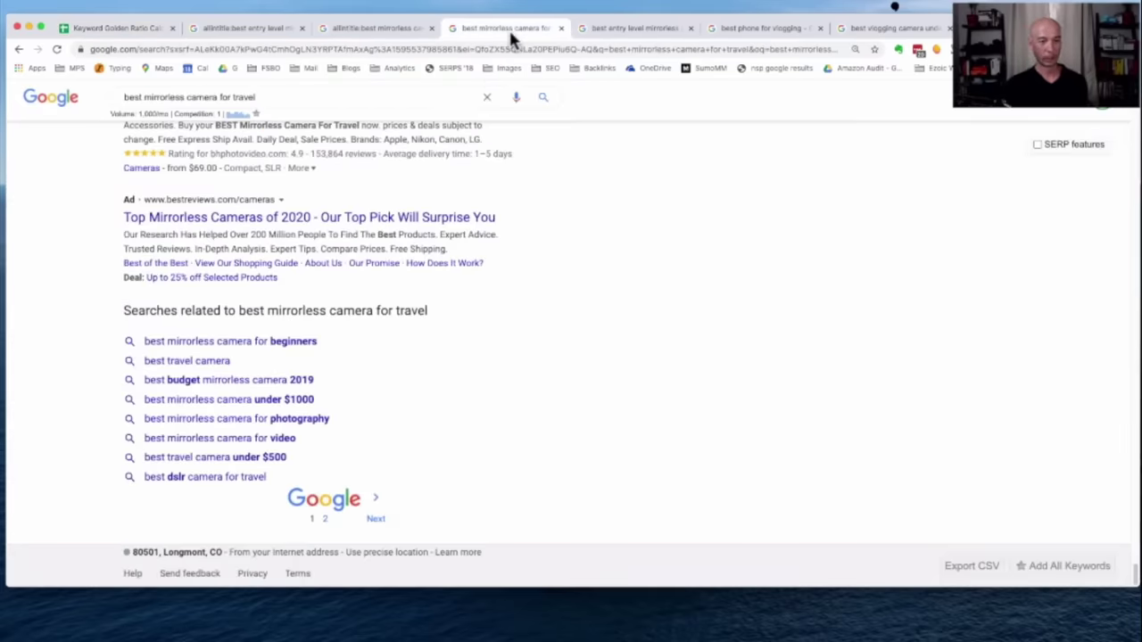
left_click(560, 28)
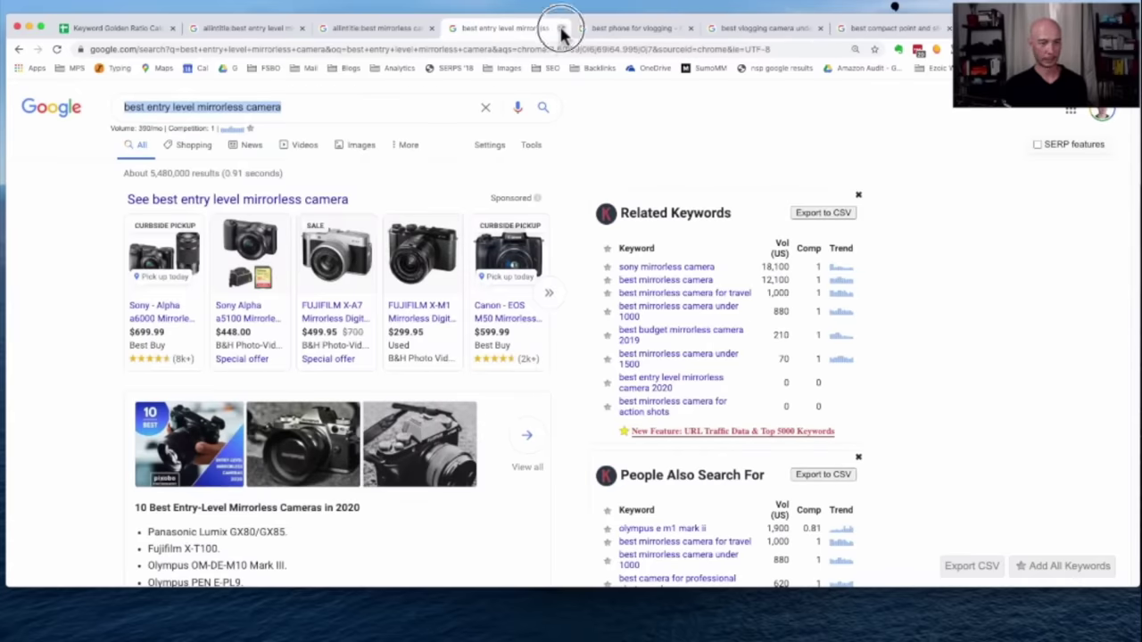
left_click(560, 28)
left_click(561, 28)
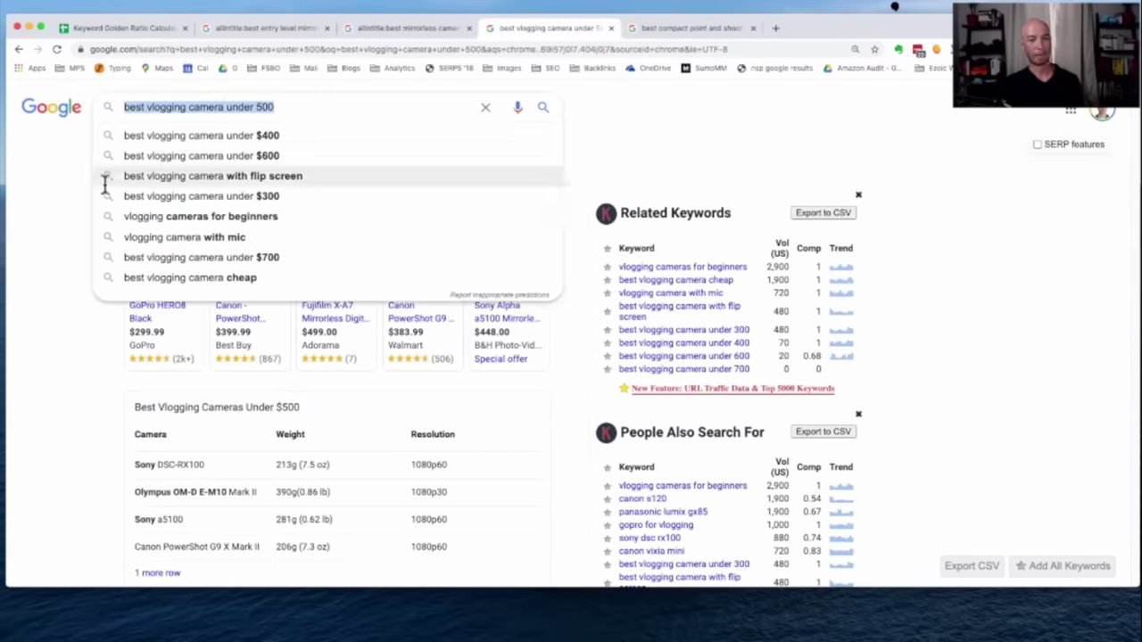
Examine the wording, search suggestions and monthly search volume of the query "best vlogging camera under 500" on Google.
left_click(61, 229)
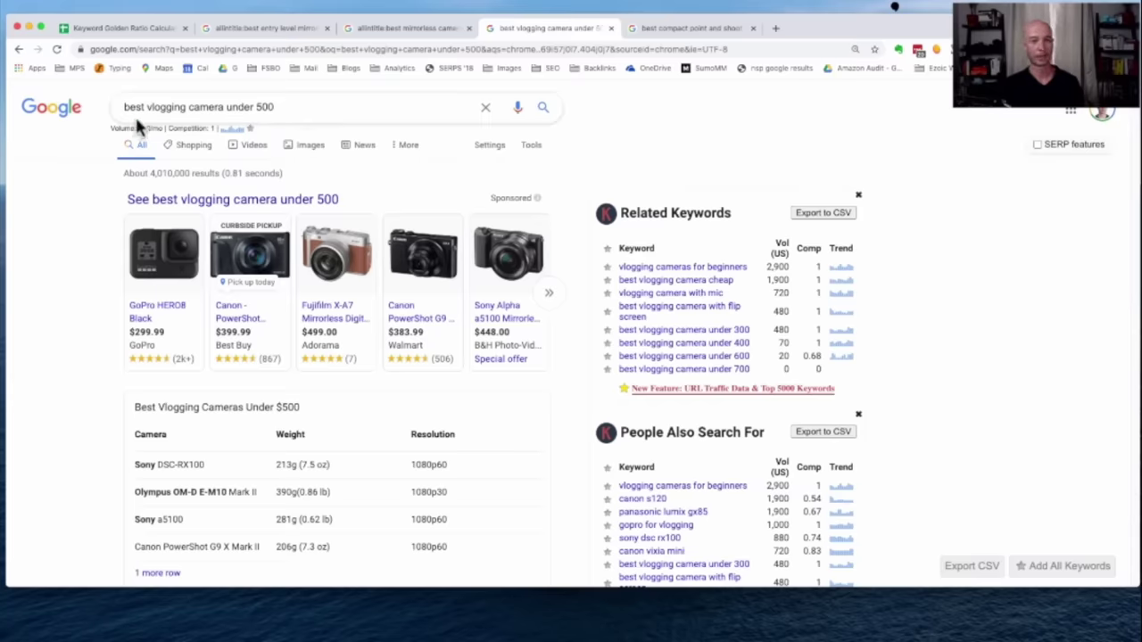
left_click_drag(143, 112, 223, 107)
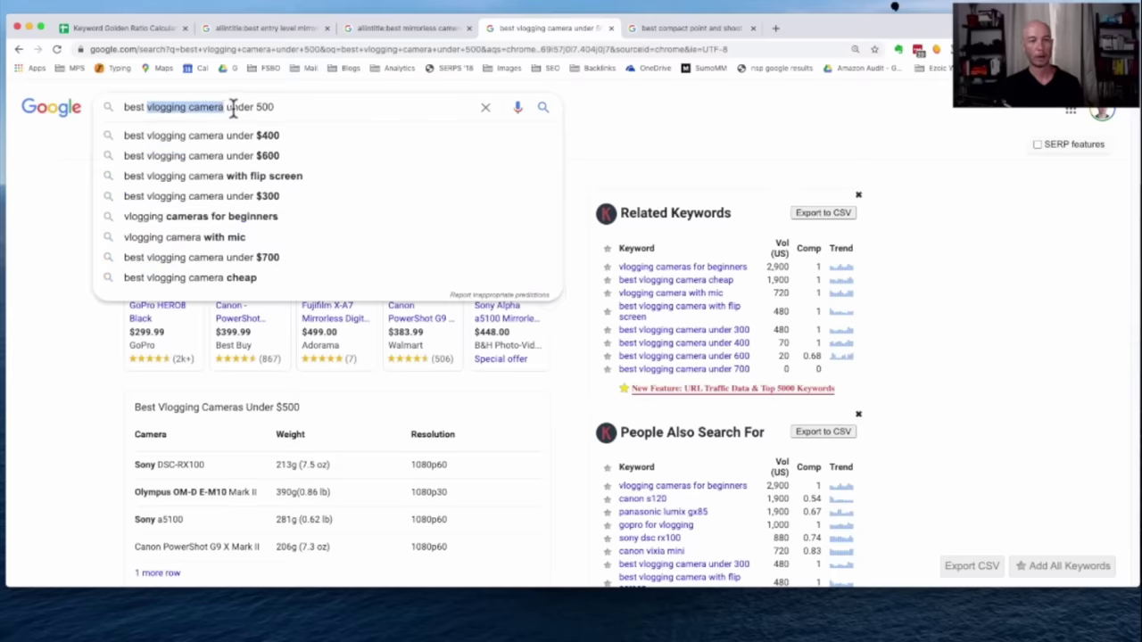
double_click(235, 107)
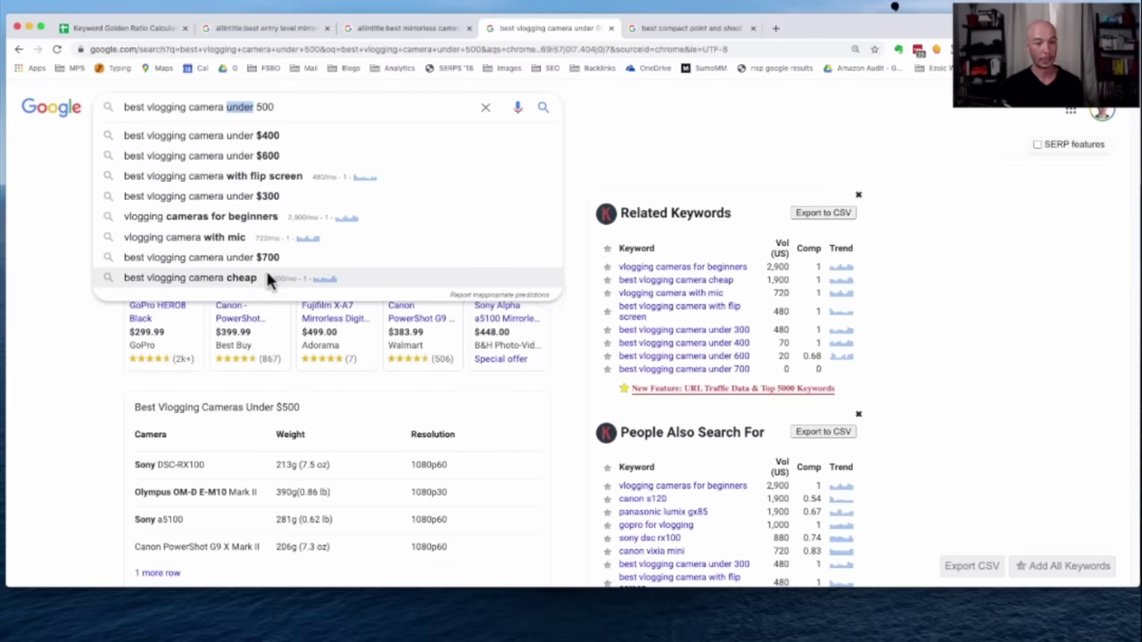
left_click(60, 312)
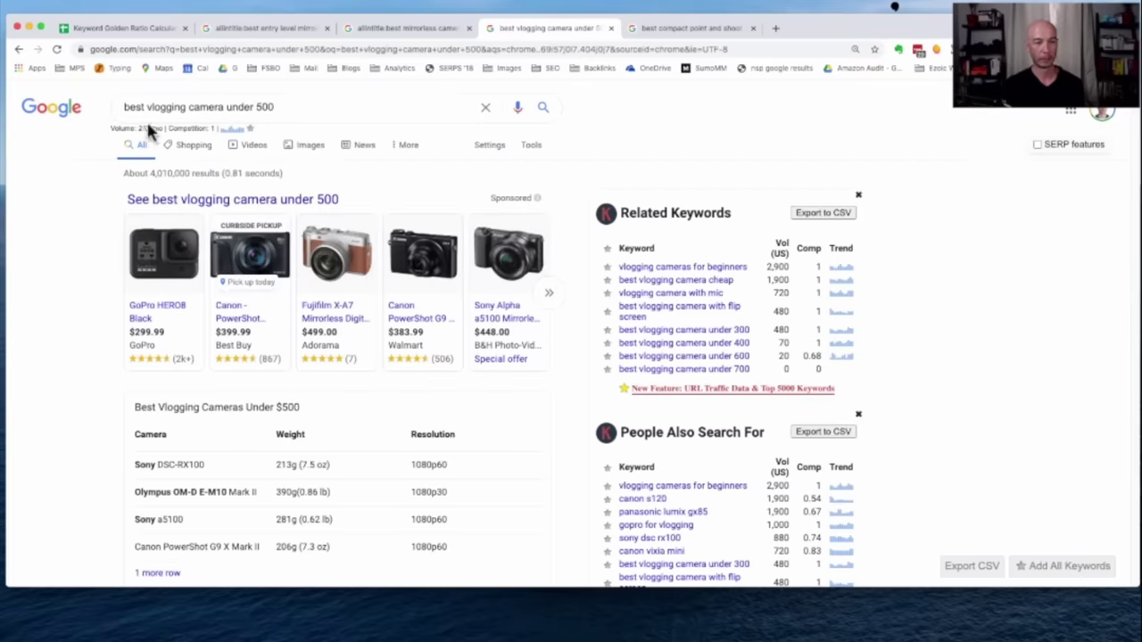
left_click_drag(143, 128, 164, 127)
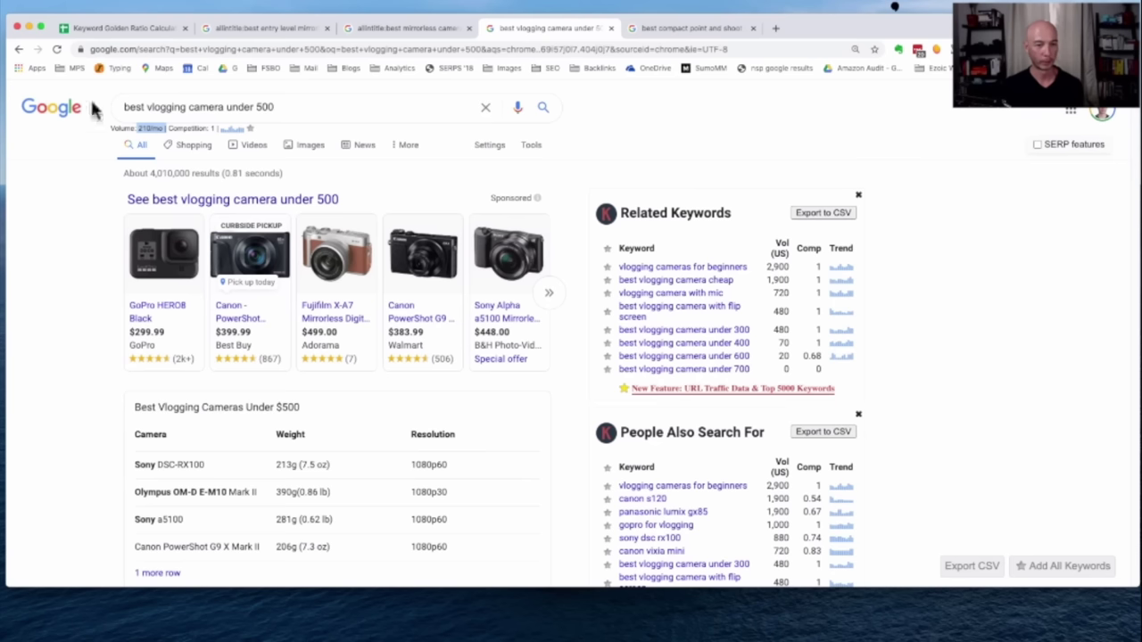
left_click(73, 268)
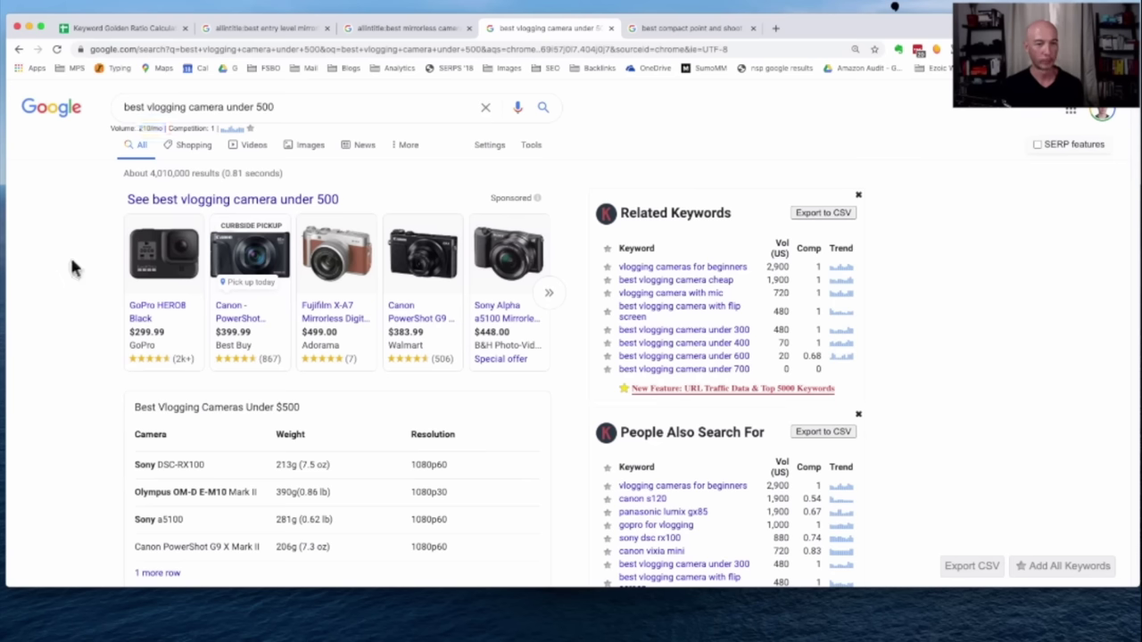
Copy the query "best vlogging camera under 500" from its Google results page into row 20 of the calculator's Keyword column.
left_click(125, 29)
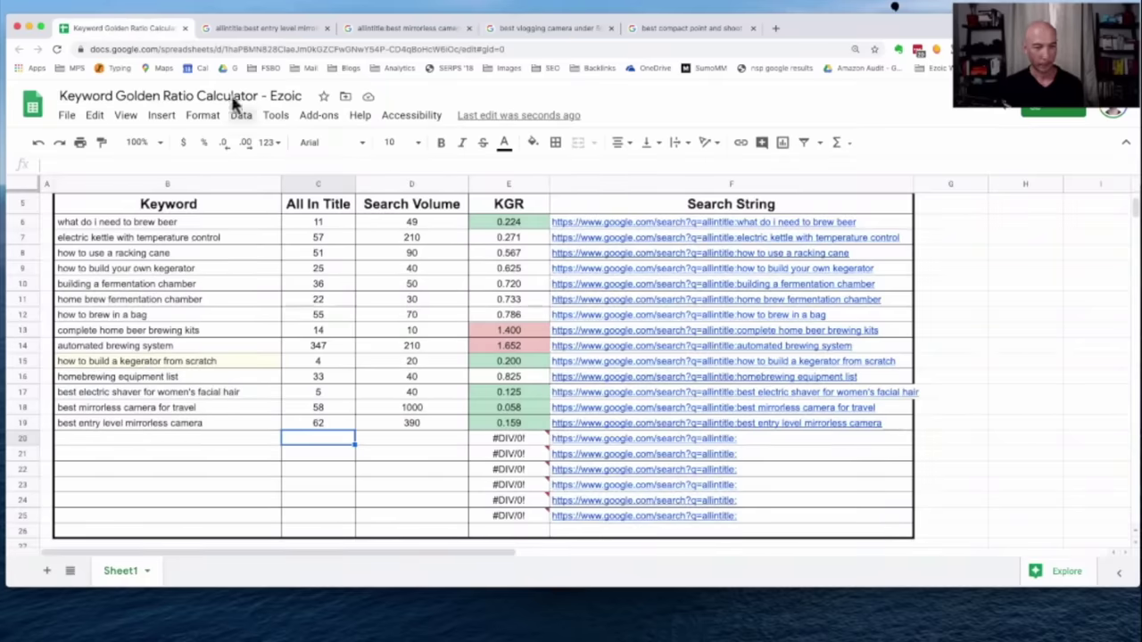
left_click(455, 29)
left_click(531, 30)
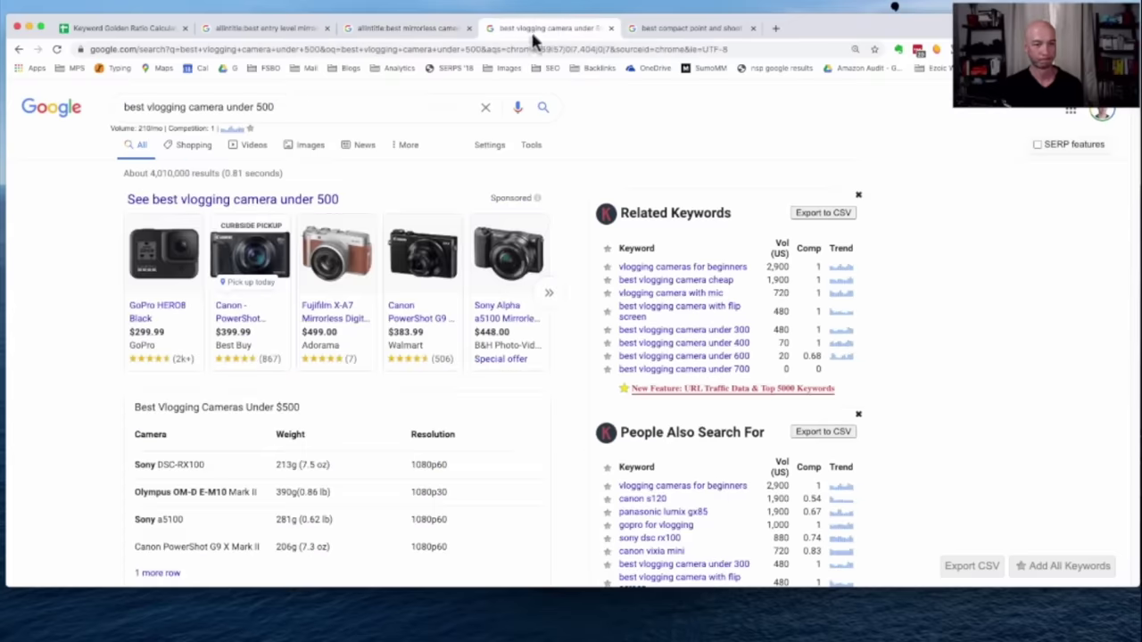
double_click(238, 107)
triple_click(236, 108)
key("super+c")
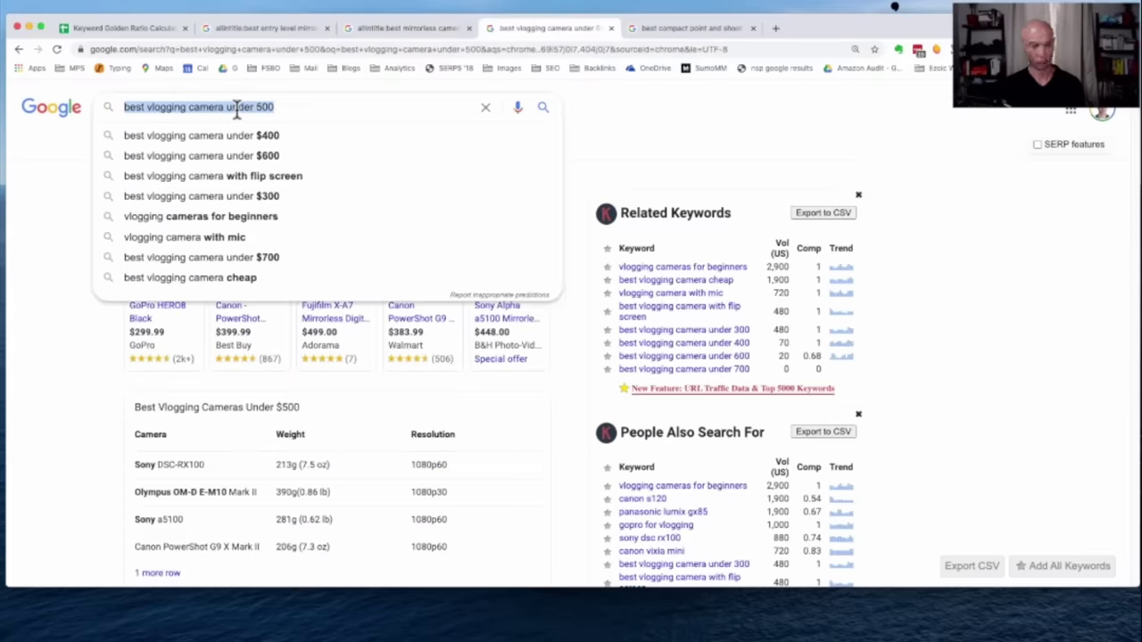
left_click(147, 28)
left_click(176, 439)
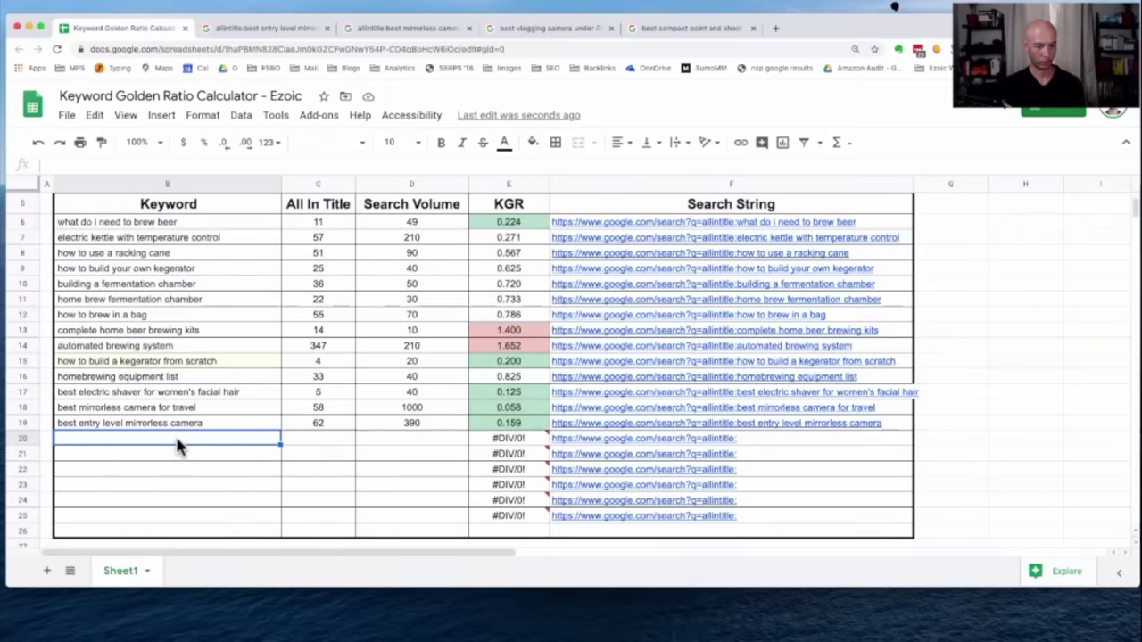
key("super+v")
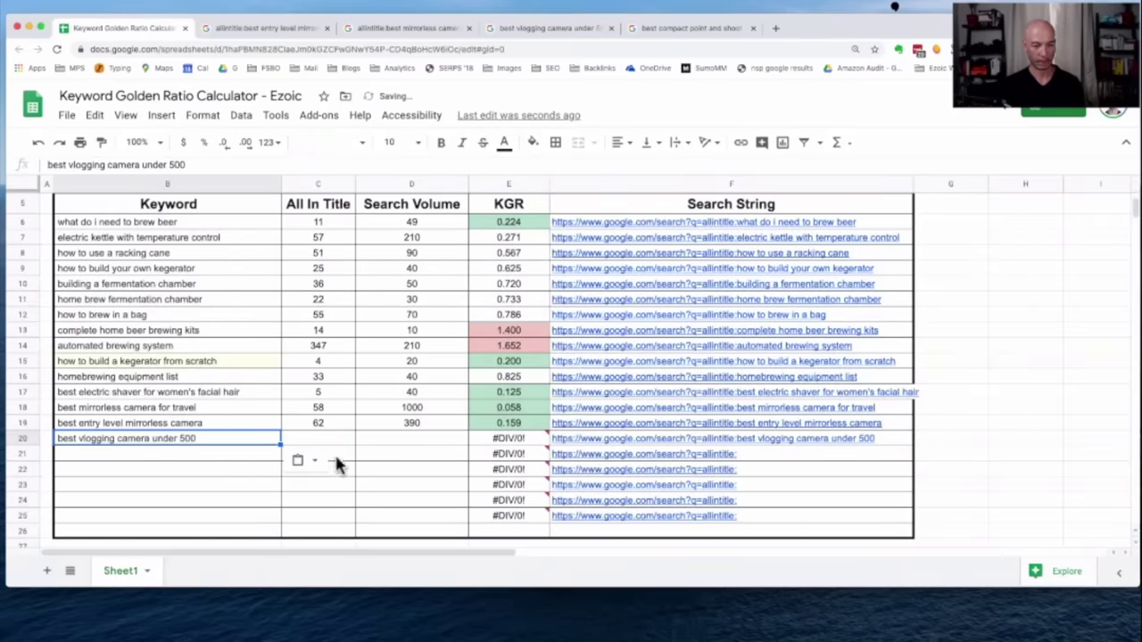
Check the monthly search volume of "best vlogging camera under 500" on Google and enter 210 as row 20's Search Volume.
left_click(385, 438)
left_click(546, 28)
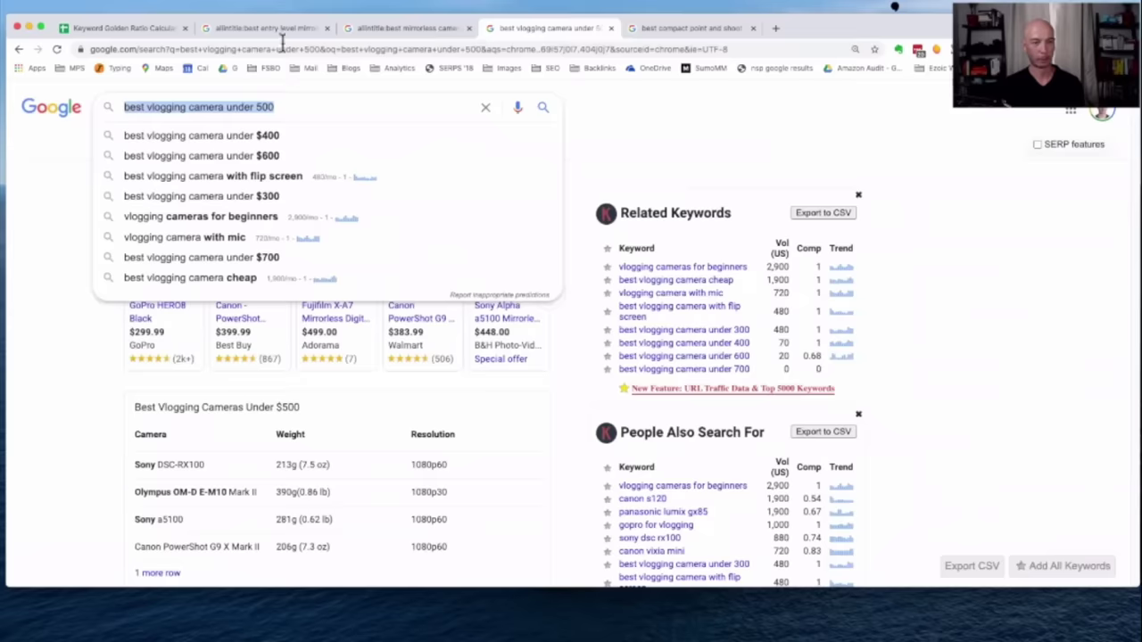
left_click(72, 293)
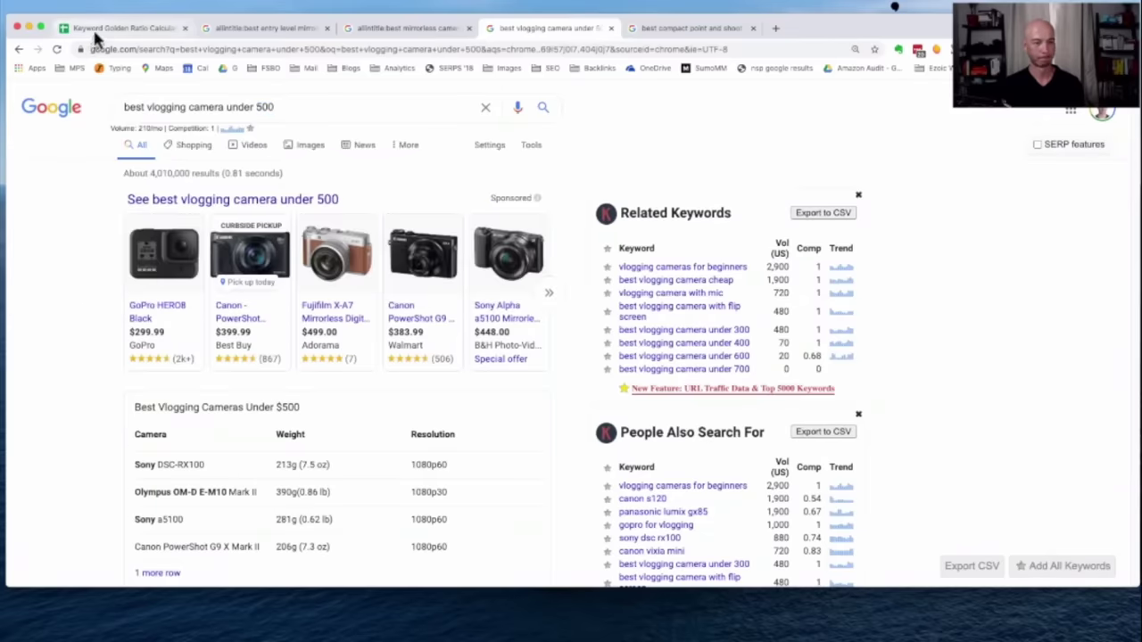
left_click(91, 29)
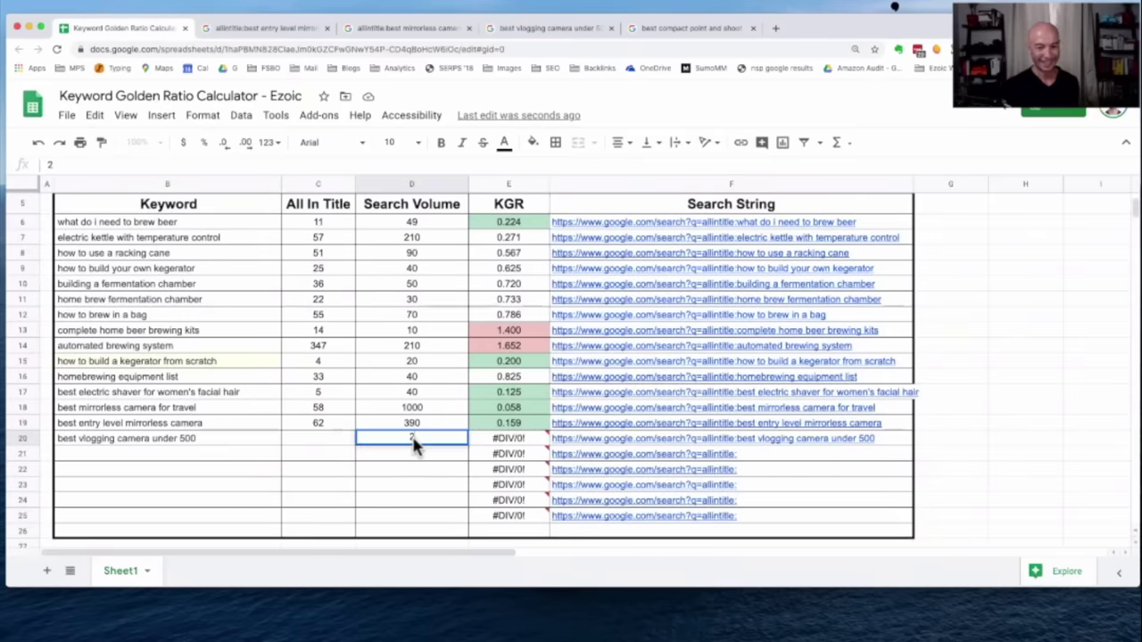
type("210")
key("Return")
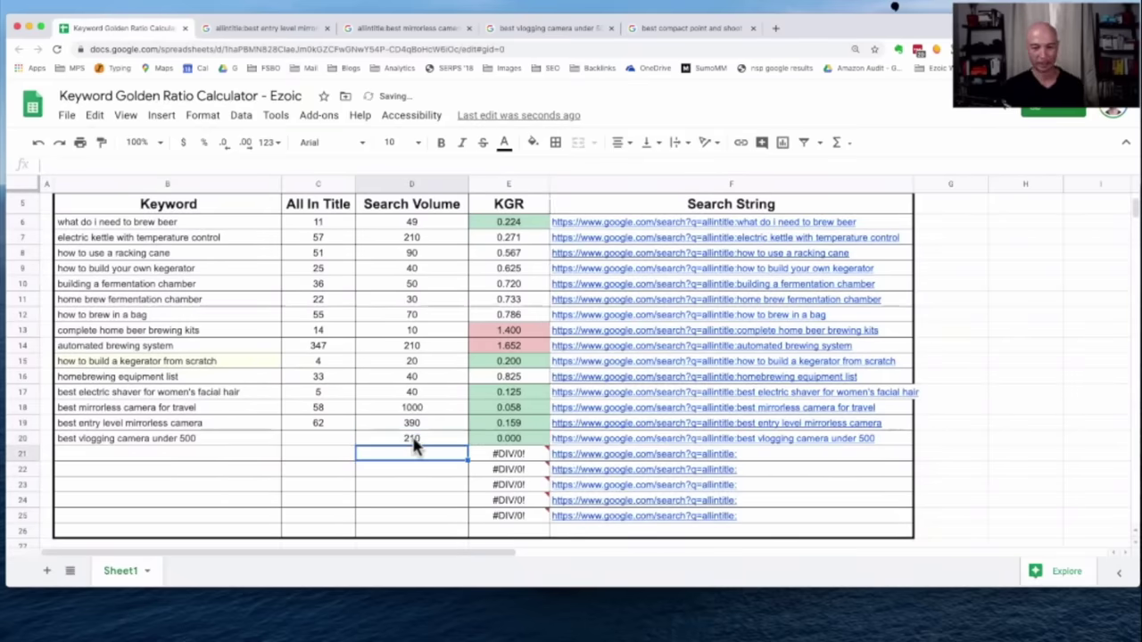
Open row 20's allintitle search link, check its result count, and enter 31 as the row's All In Title value.
left_click(600, 440)
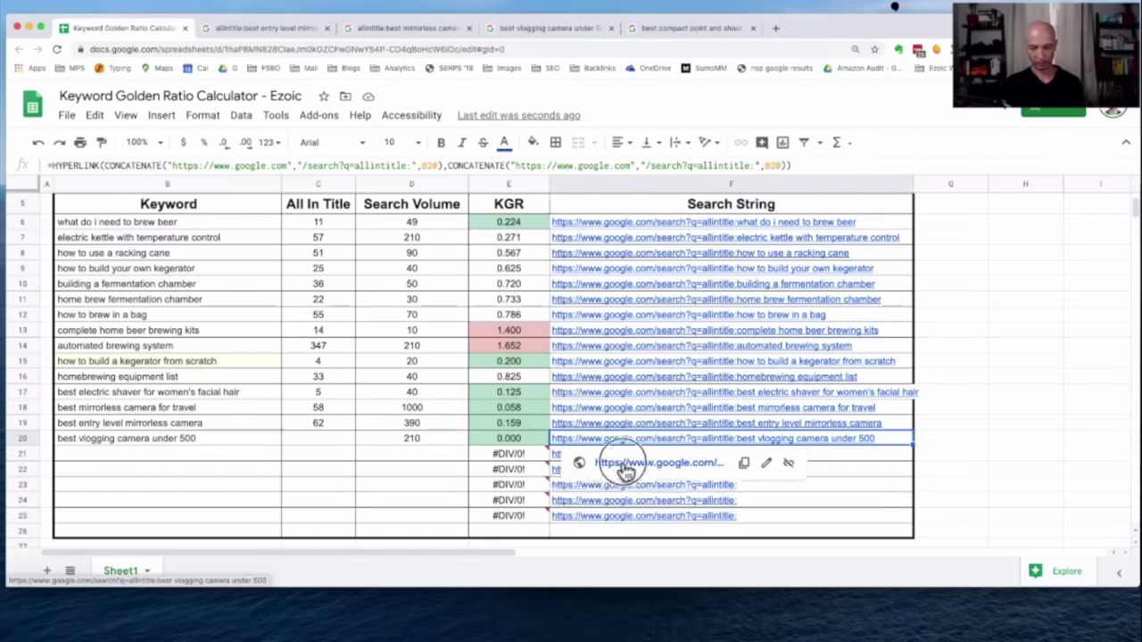
left_click(624, 464)
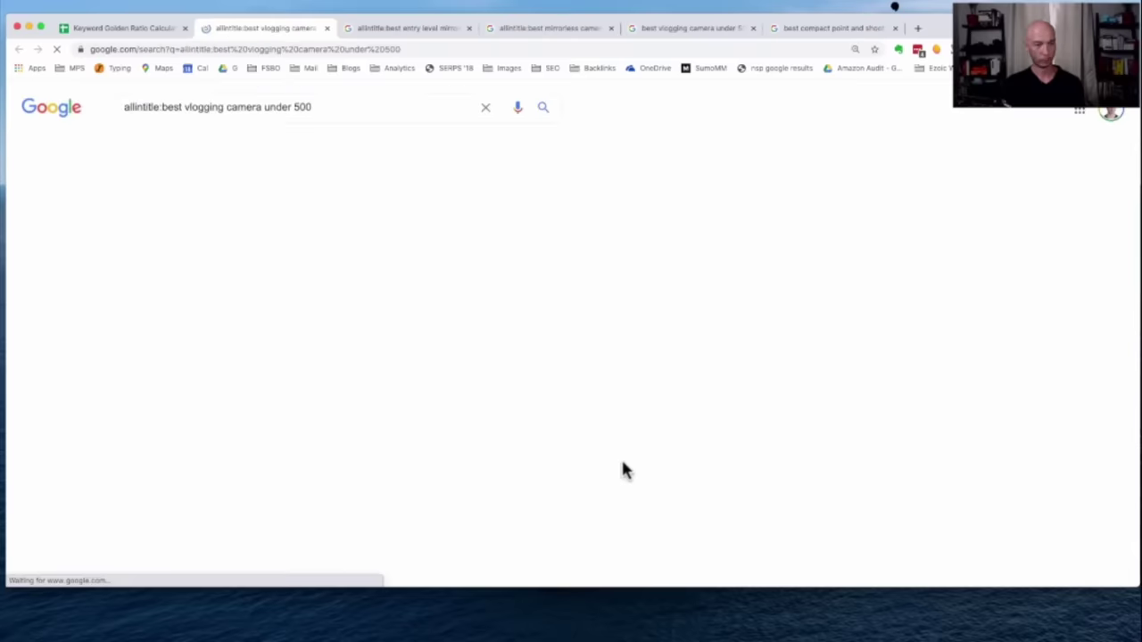
left_click(130, 28)
left_click(318, 438)
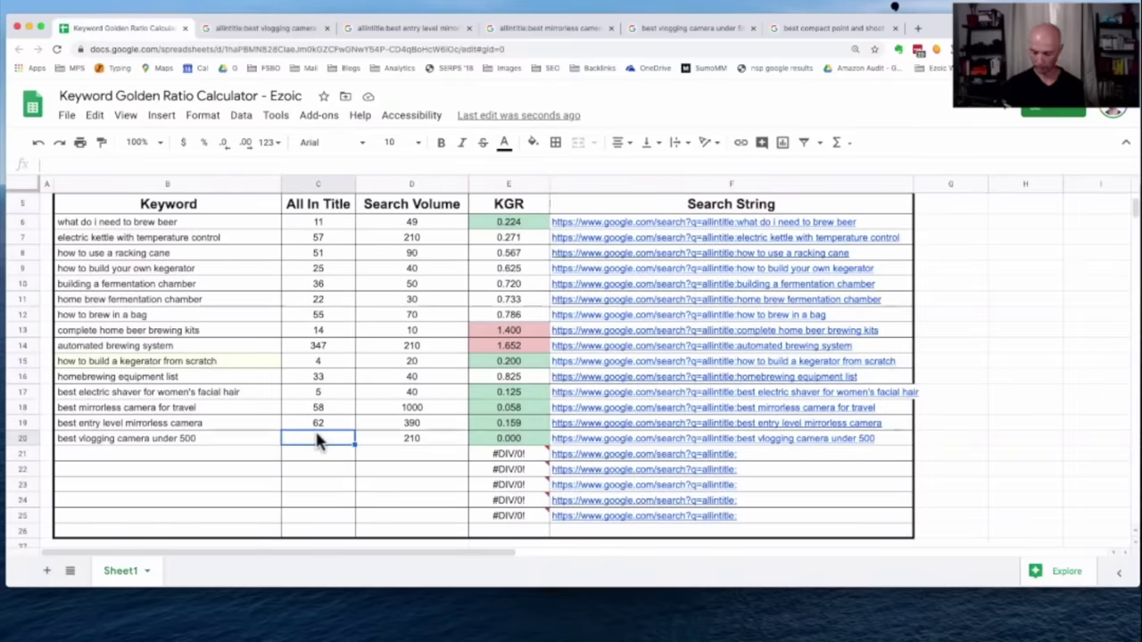
type("31")
key("Return")
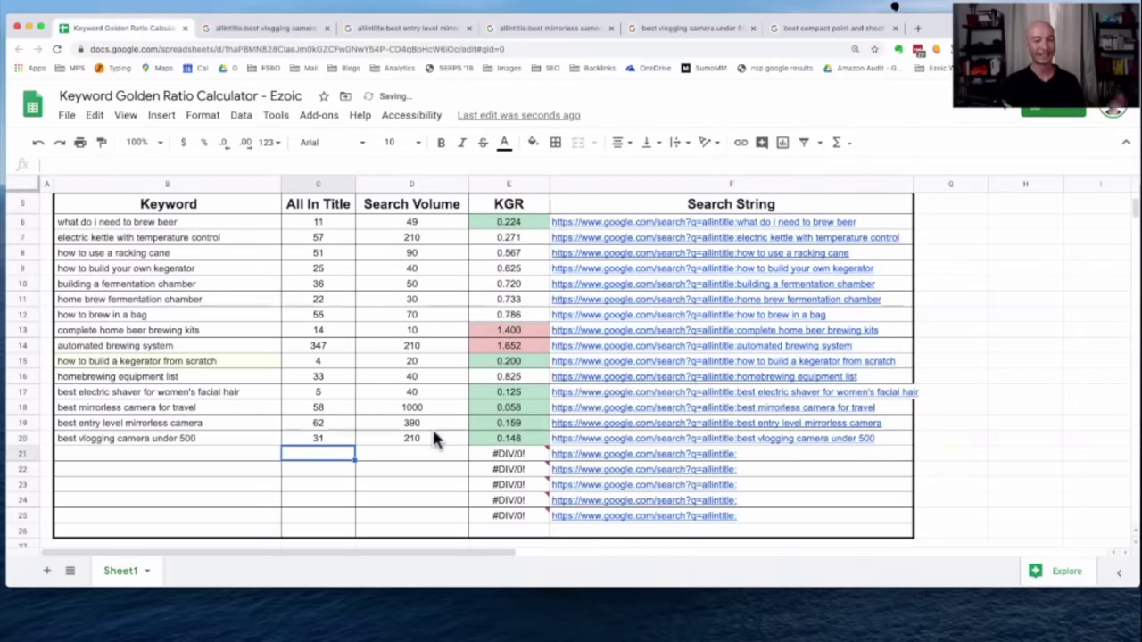
left_click_drag(220, 435, 504, 442)
left_click(520, 442)
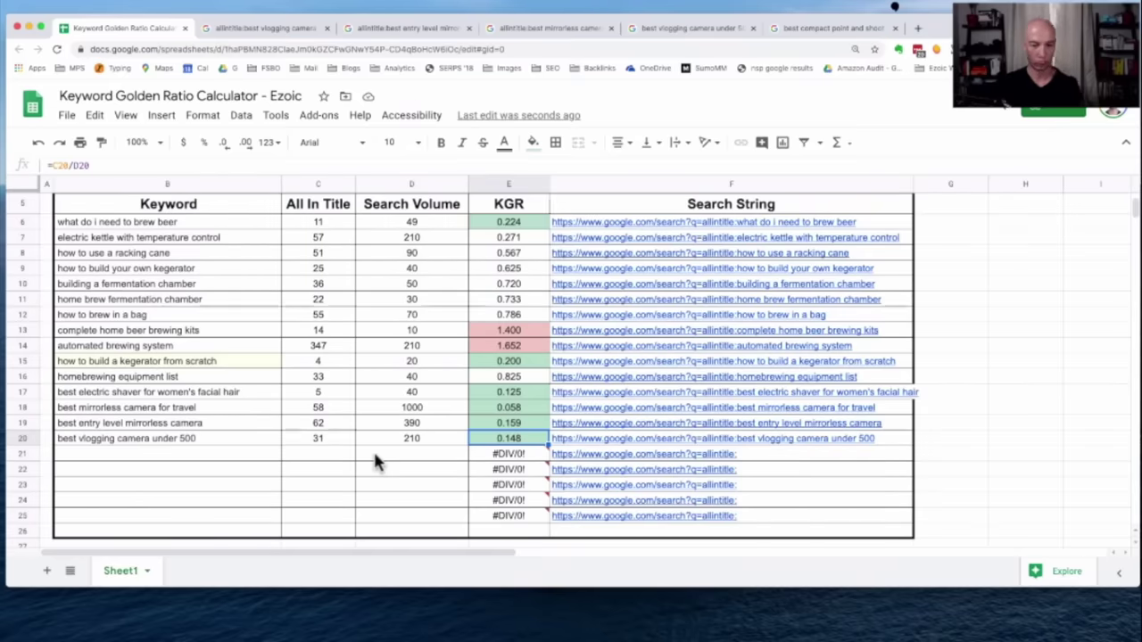
left_click(247, 444)
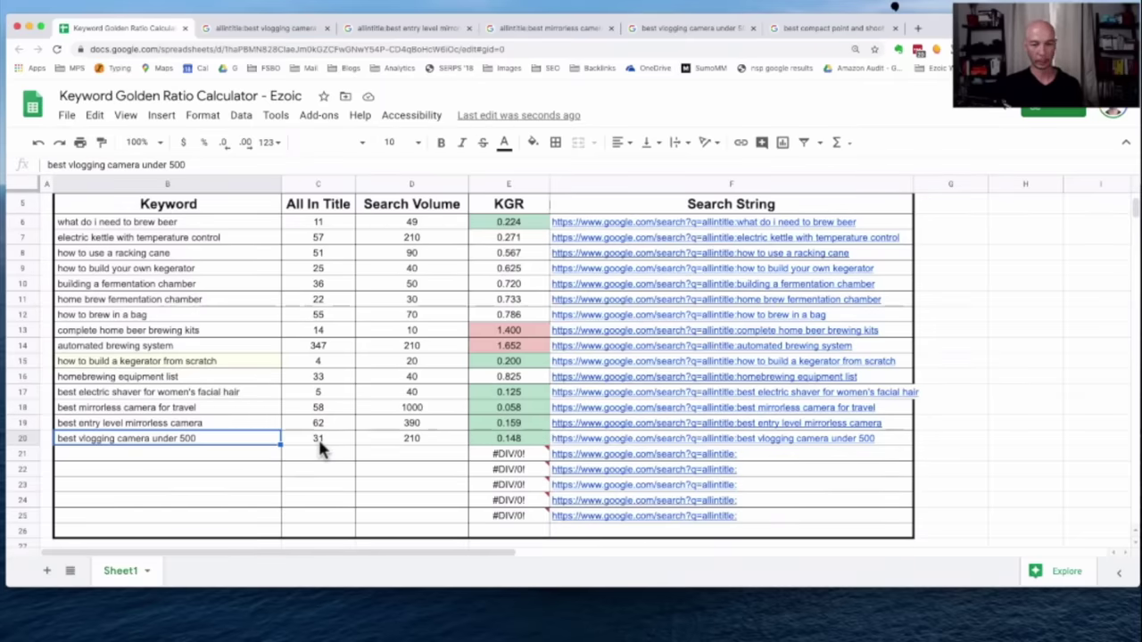
Italicize the Search Volume values in rows 18 and 19.
left_click_drag(383, 408, 390, 425)
left_click(463, 144)
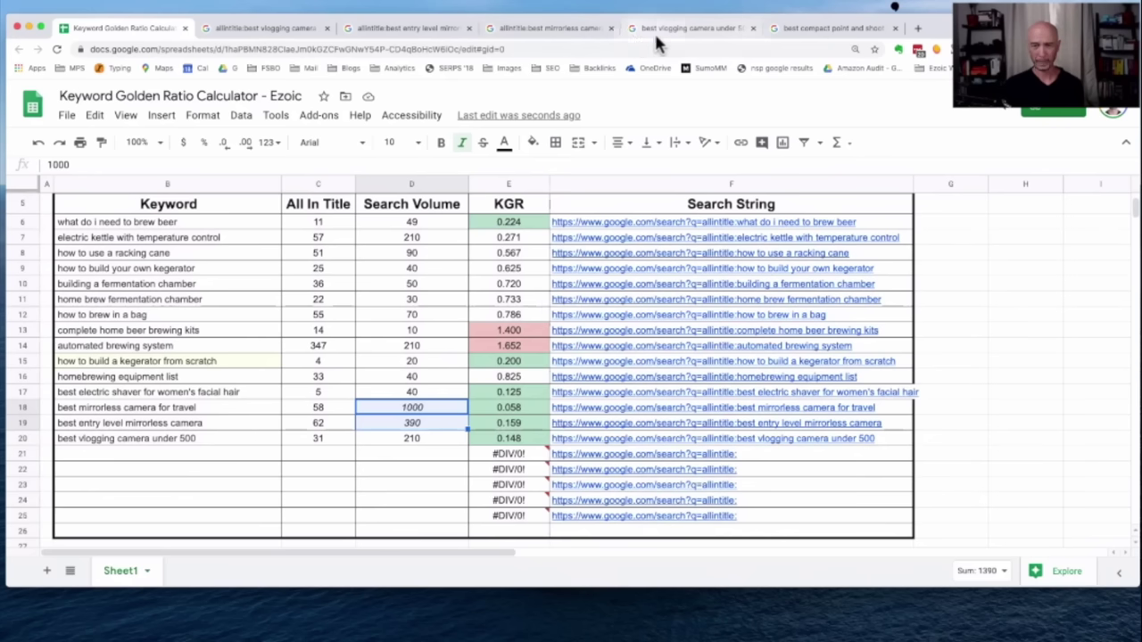
Copy the query "best compact point and shoot camera under 300" from its Google results page into the Keyword cell of row 21.
left_click(801, 30)
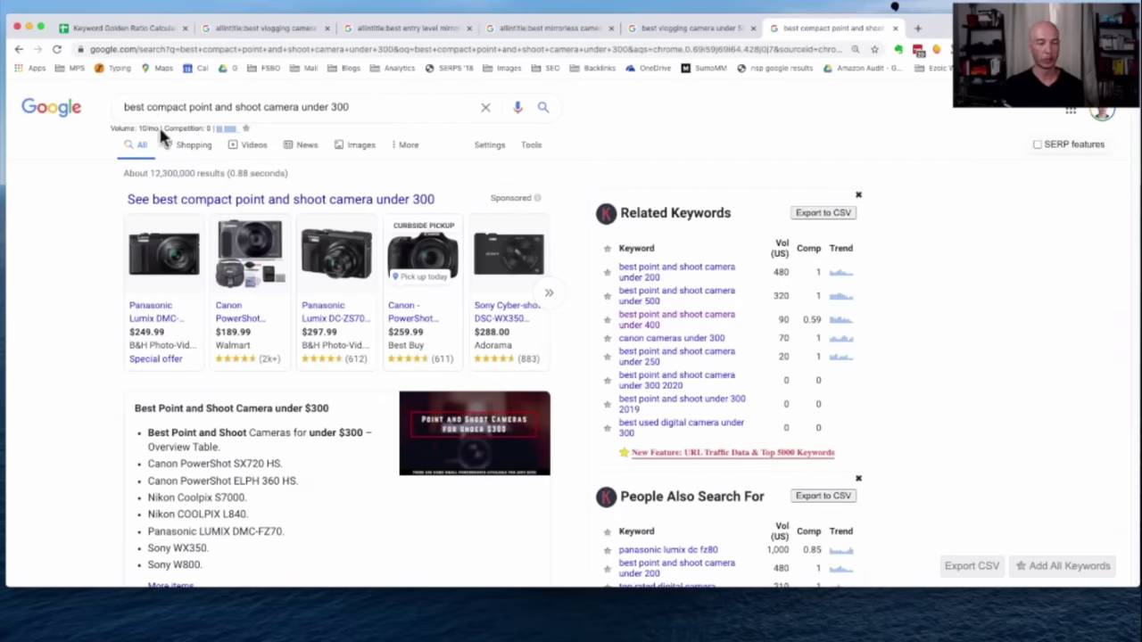
left_click(227, 105)
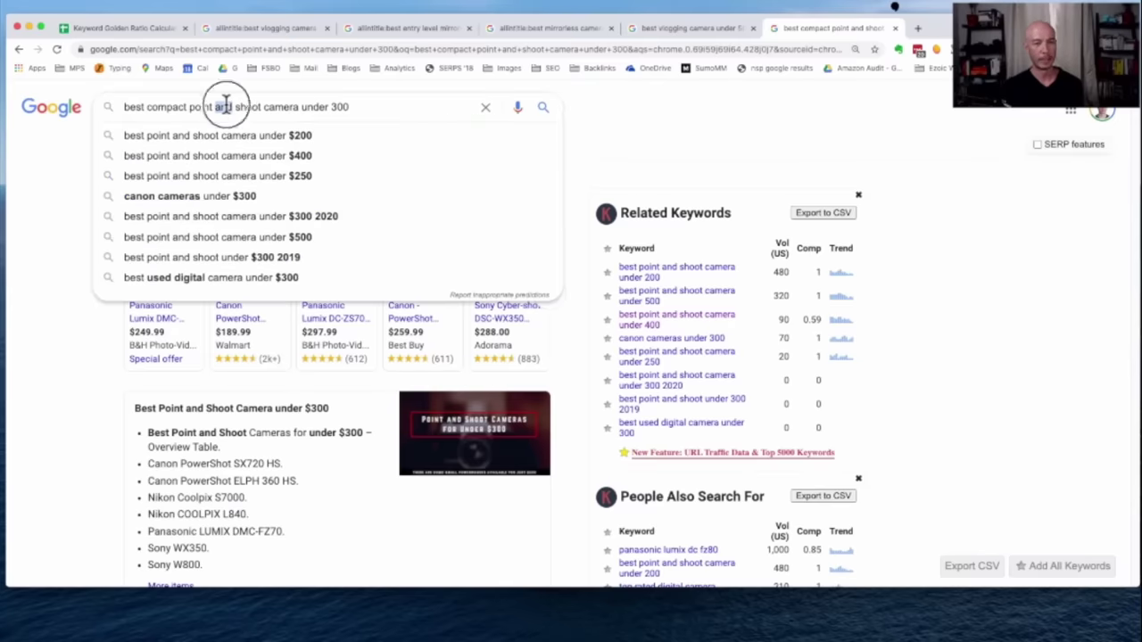
key("super+a")
key("super+c")
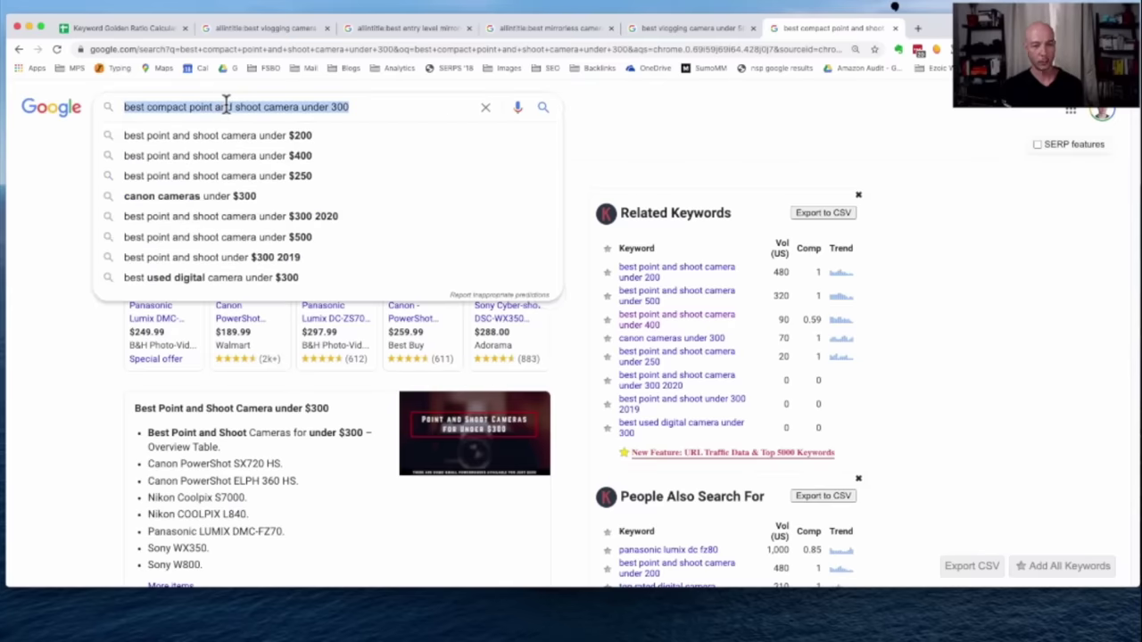
left_click(83, 249)
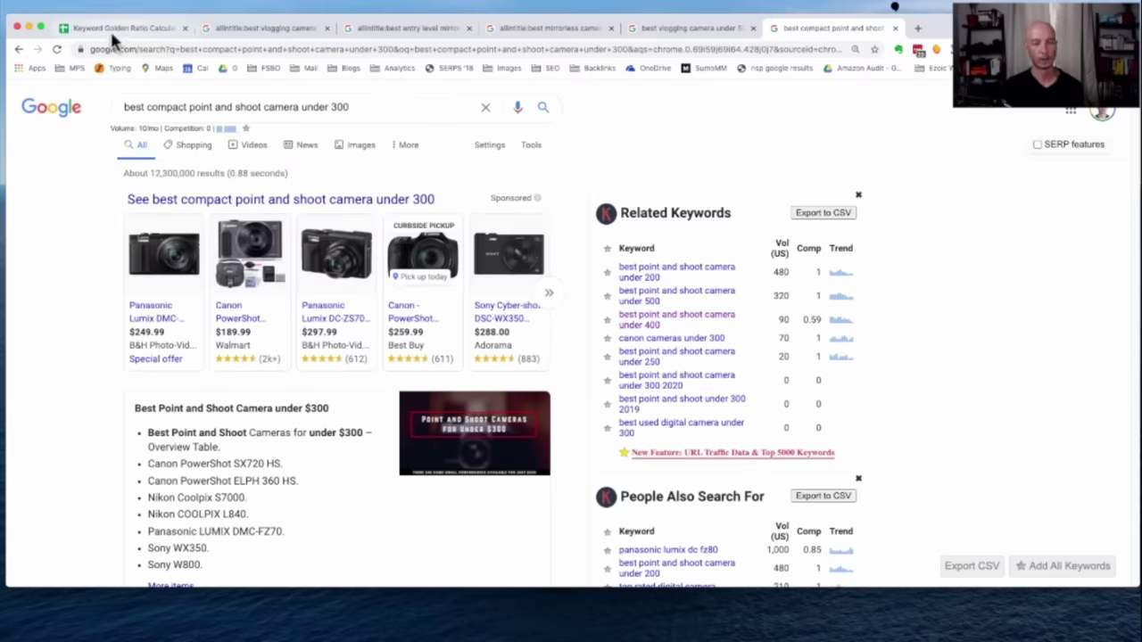
left_click(113, 28)
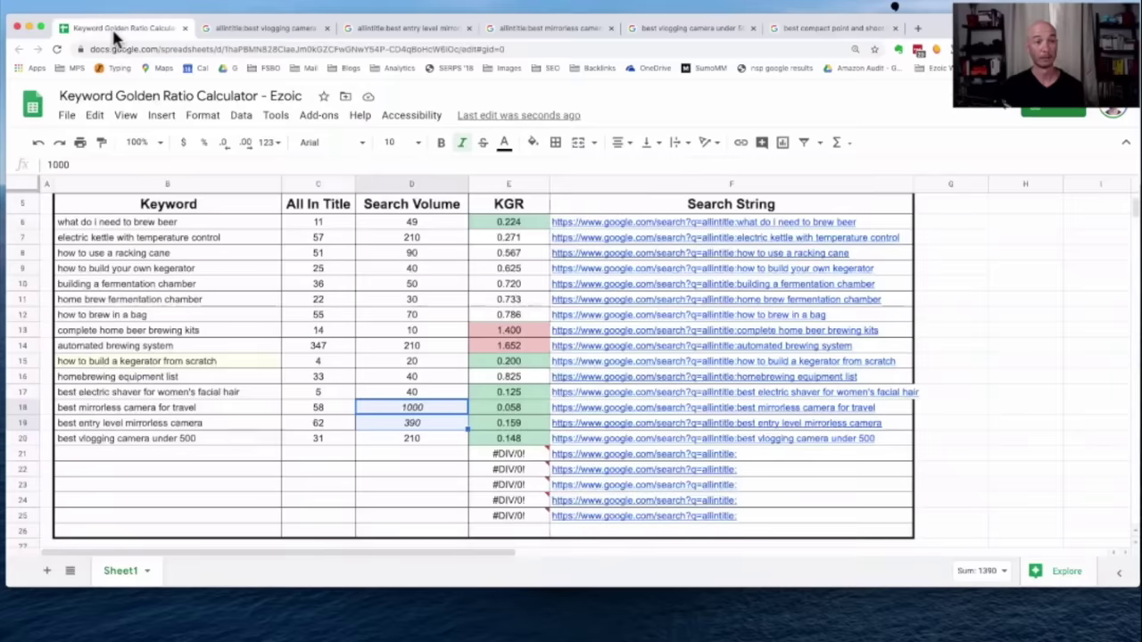
left_click(170, 457)
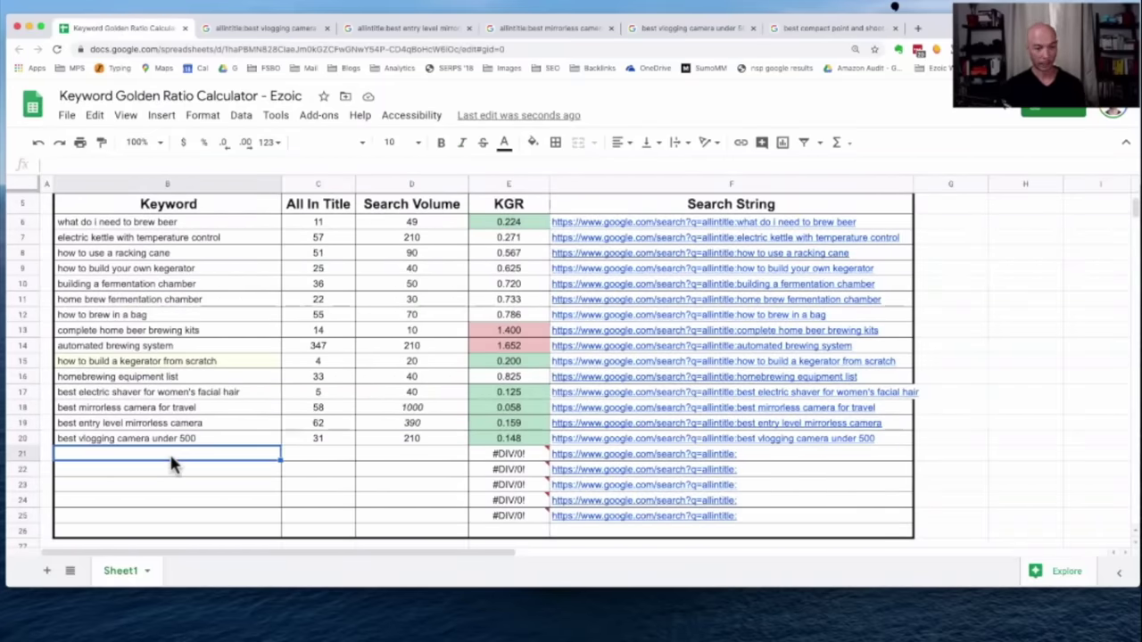
key("super+v")
Enter 10 as the Search Volume for row 21.
key("Tab")
key("Tab")
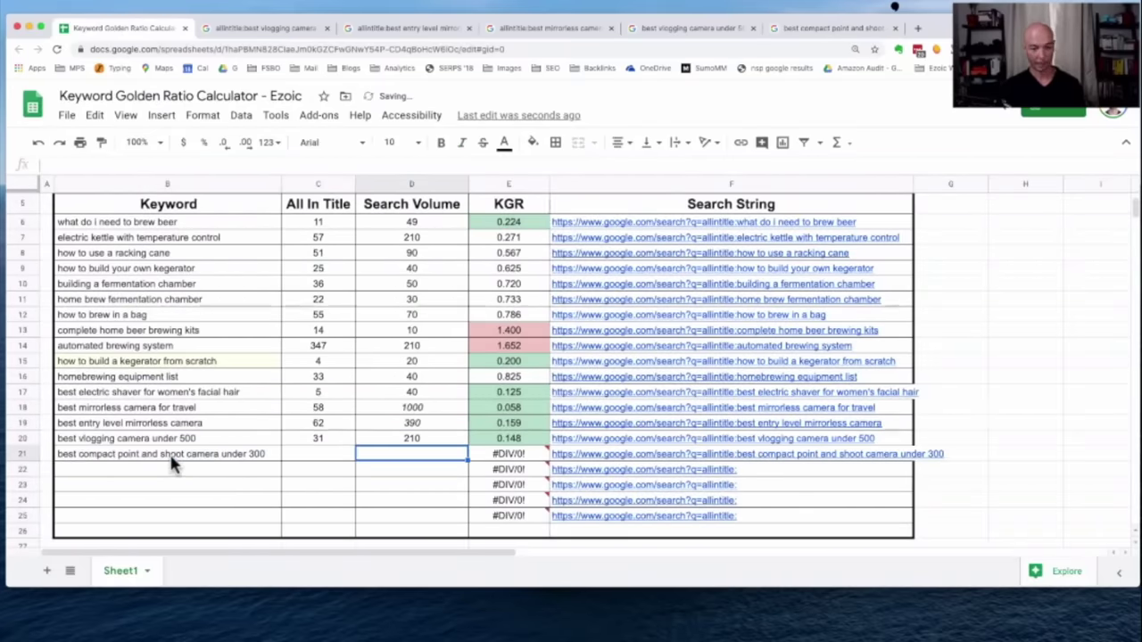
type("10")
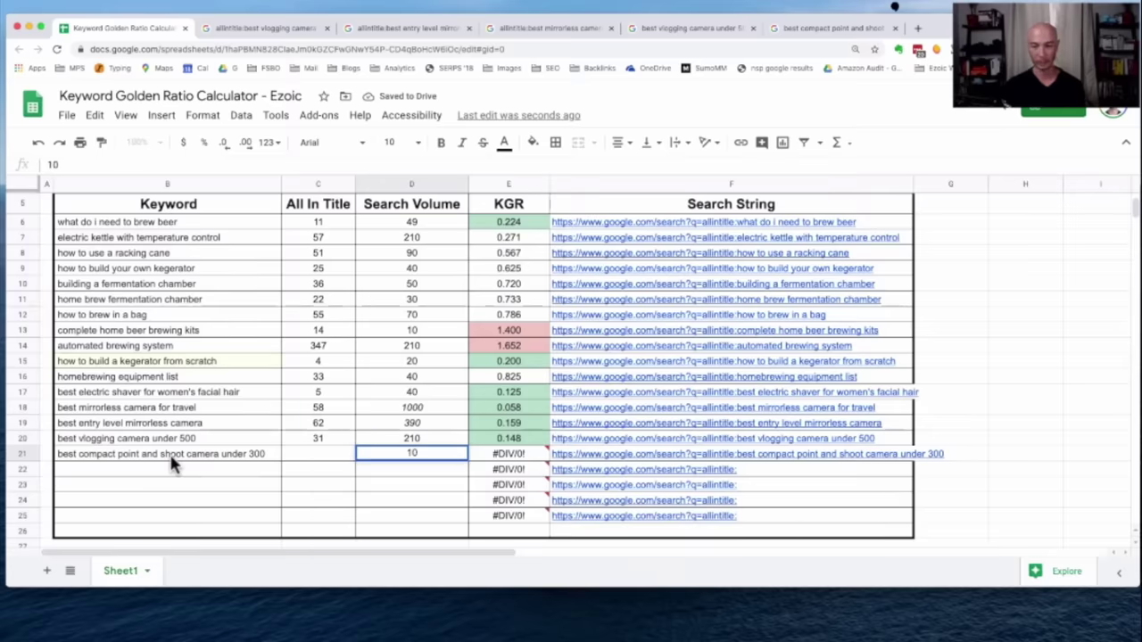
key("Return")
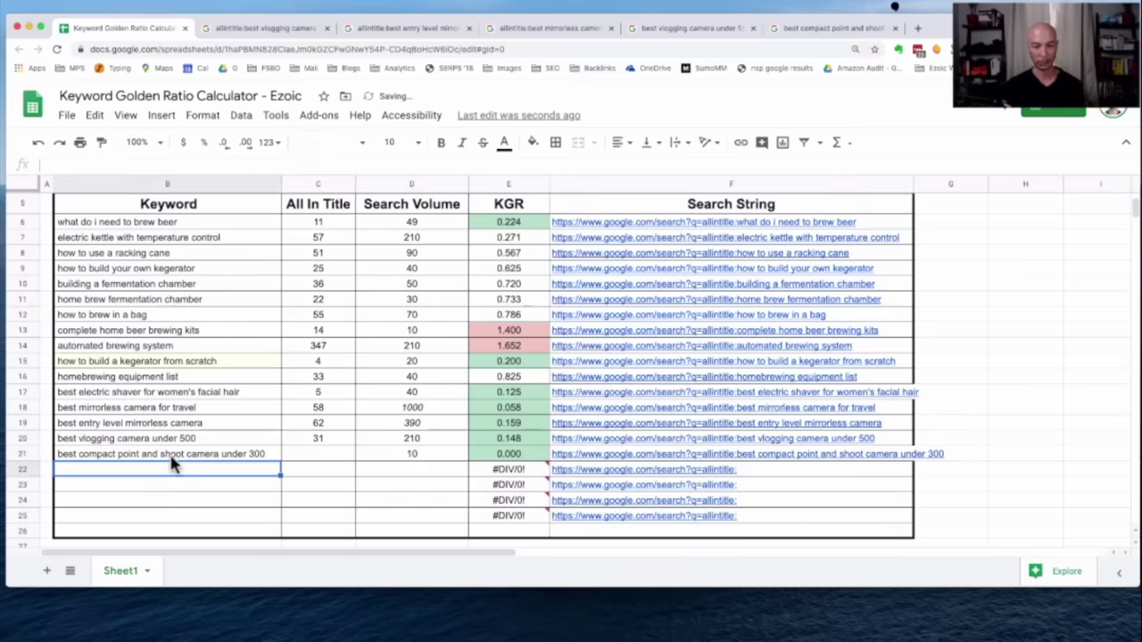
left_click(415, 456)
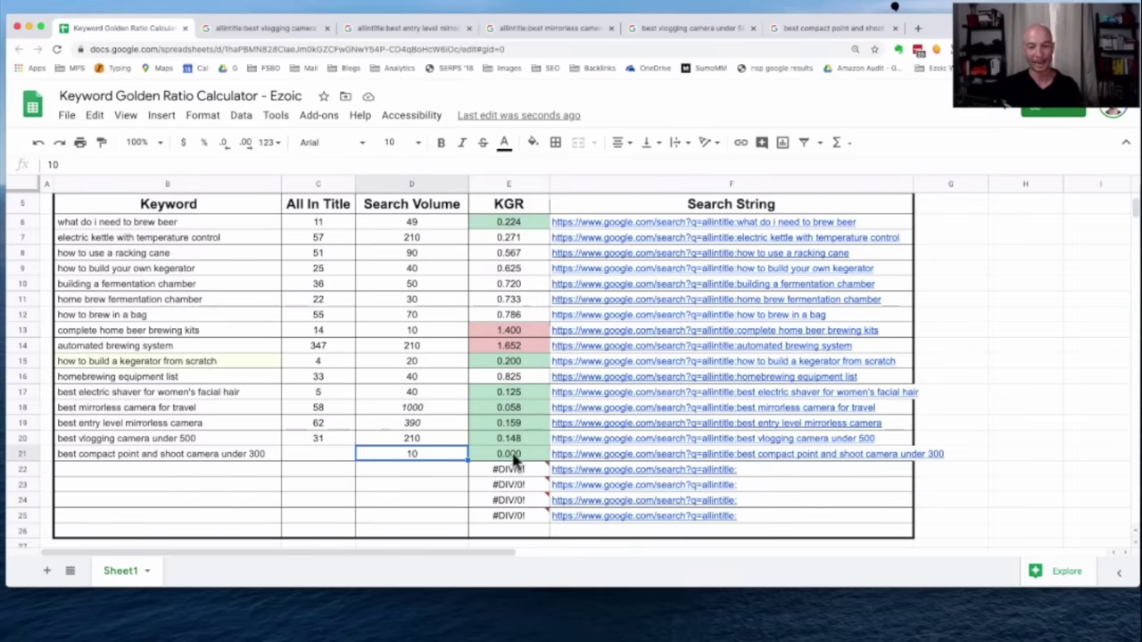
Open row 21's allintitle search link for "best compact point and shoot camera under 300" and read the search outcome.
left_click(596, 457)
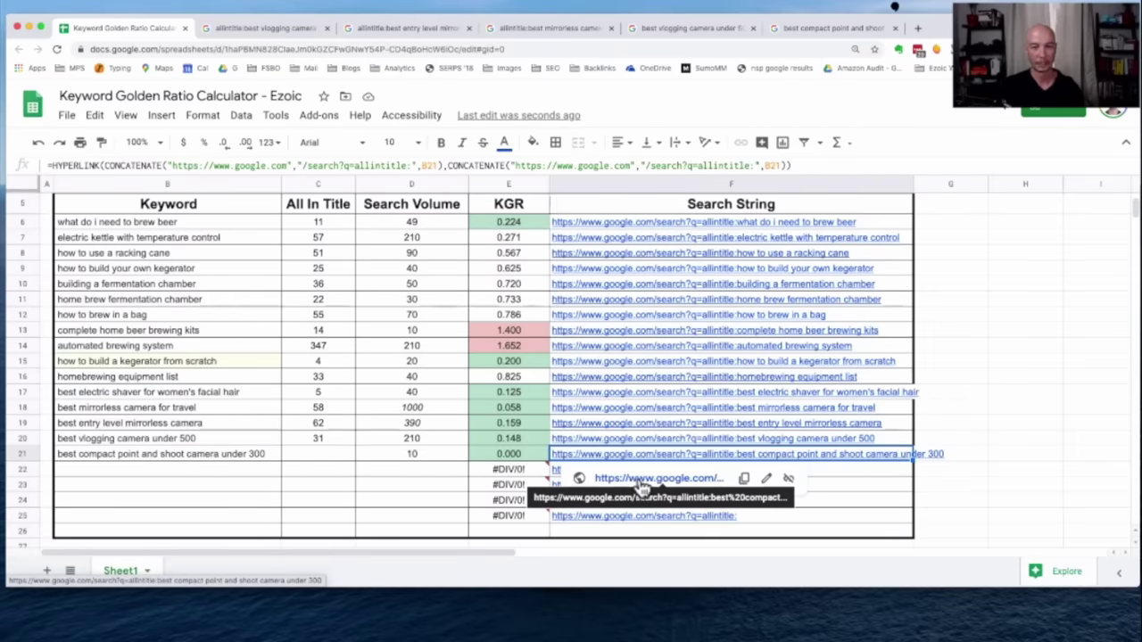
left_click(638, 479)
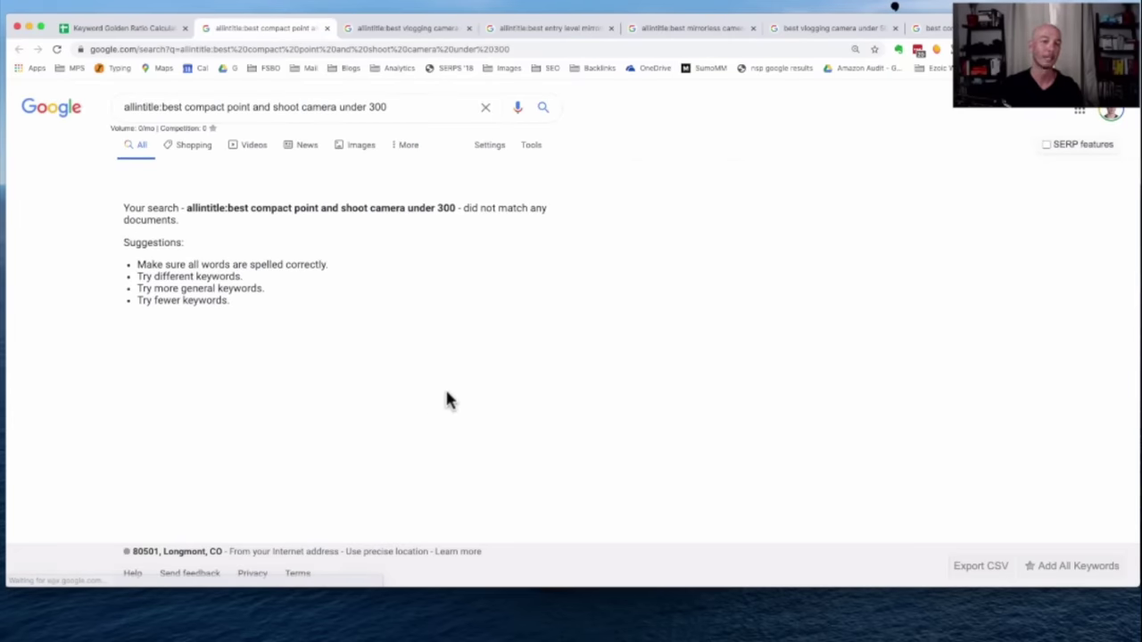
left_click(121, 210)
left_click_drag(122, 210, 473, 223)
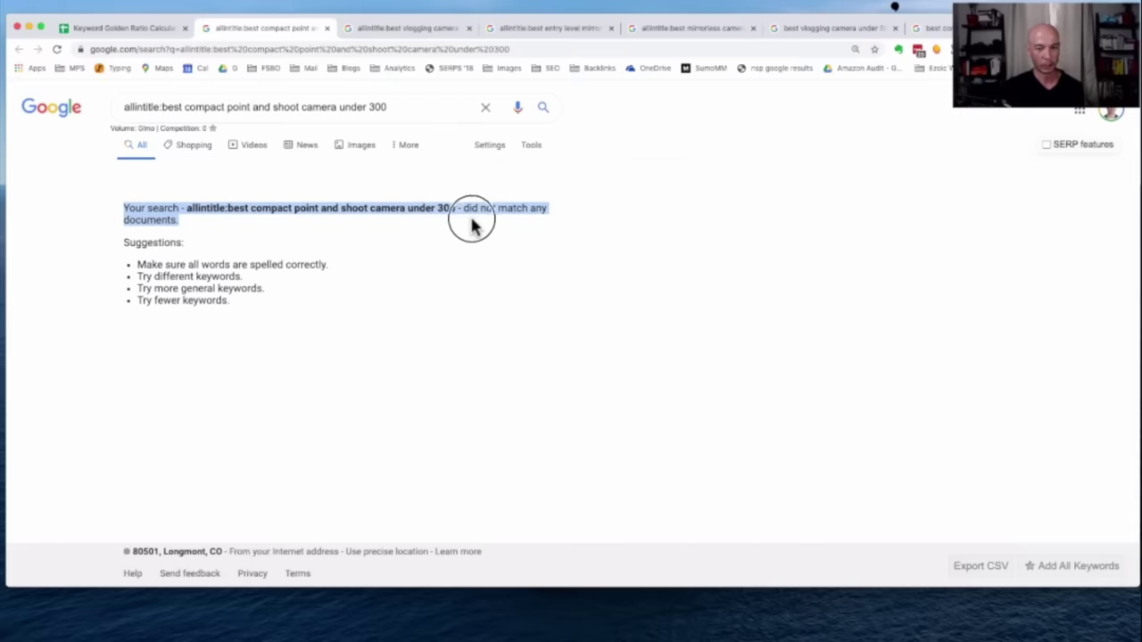
left_click(282, 250)
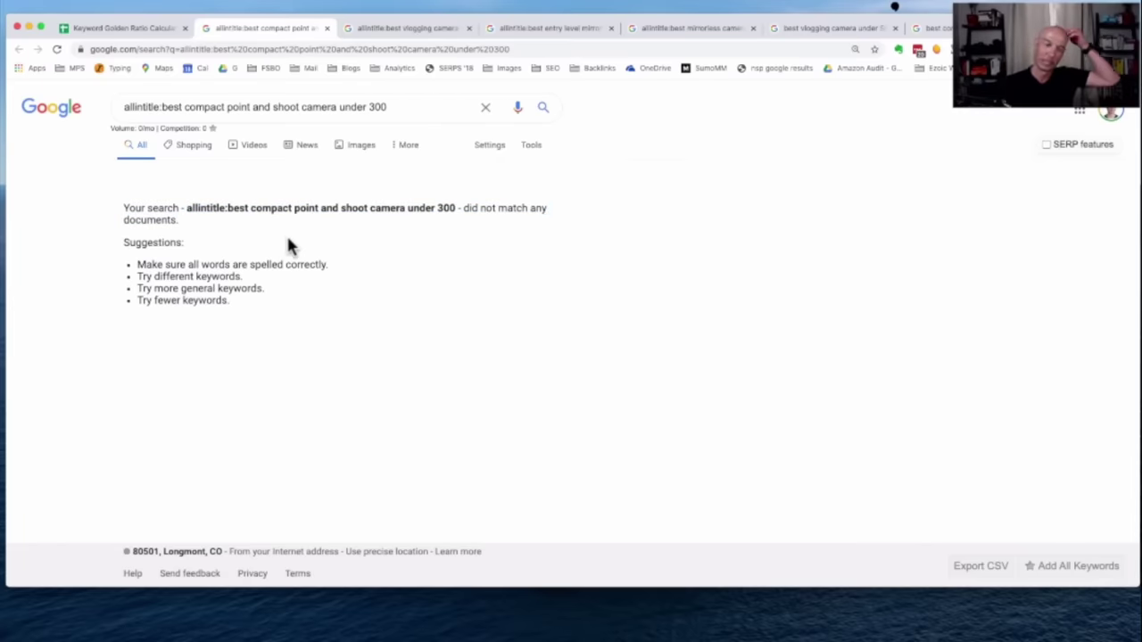
Return to the calculator sheet and enter 0 as the All In Title value in row 21.
left_click(142, 26)
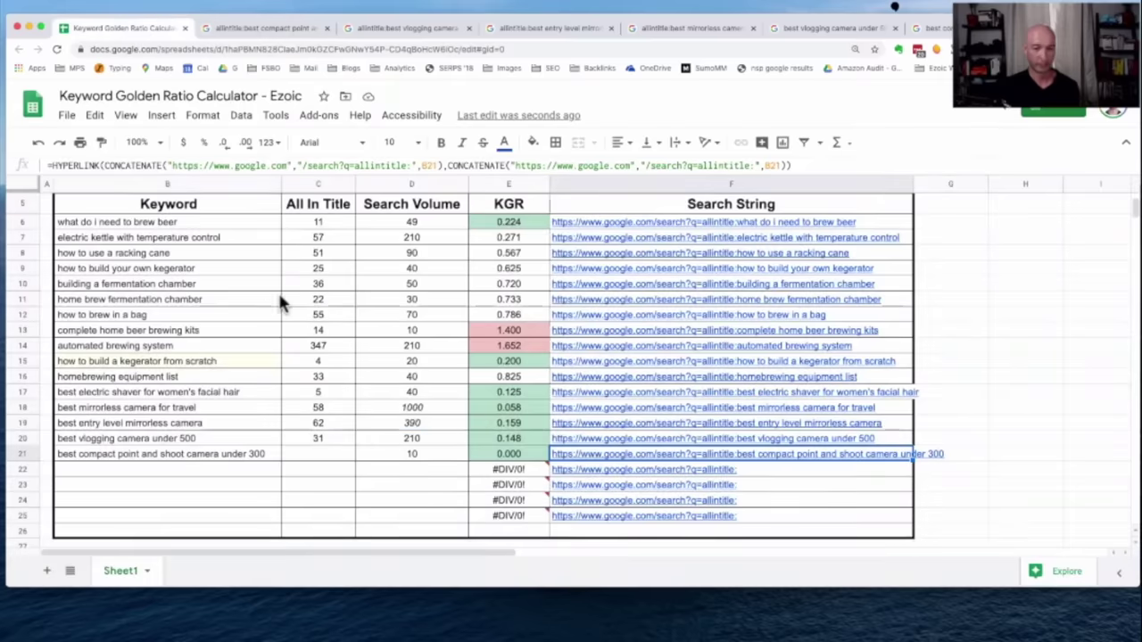
left_click(338, 453)
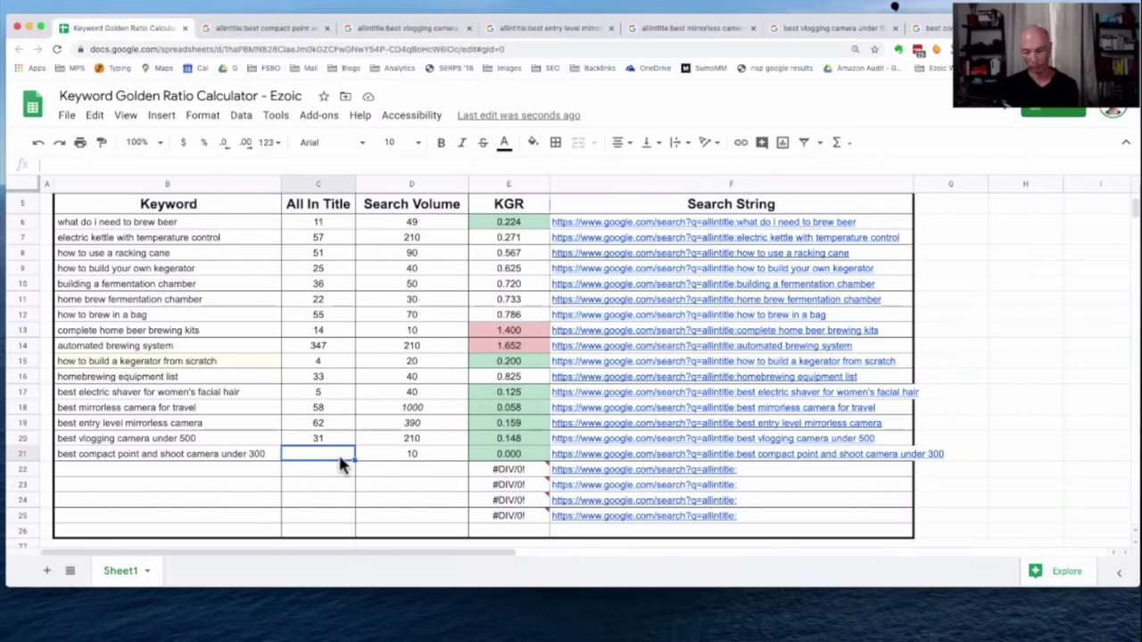
type("0")
key("Return")
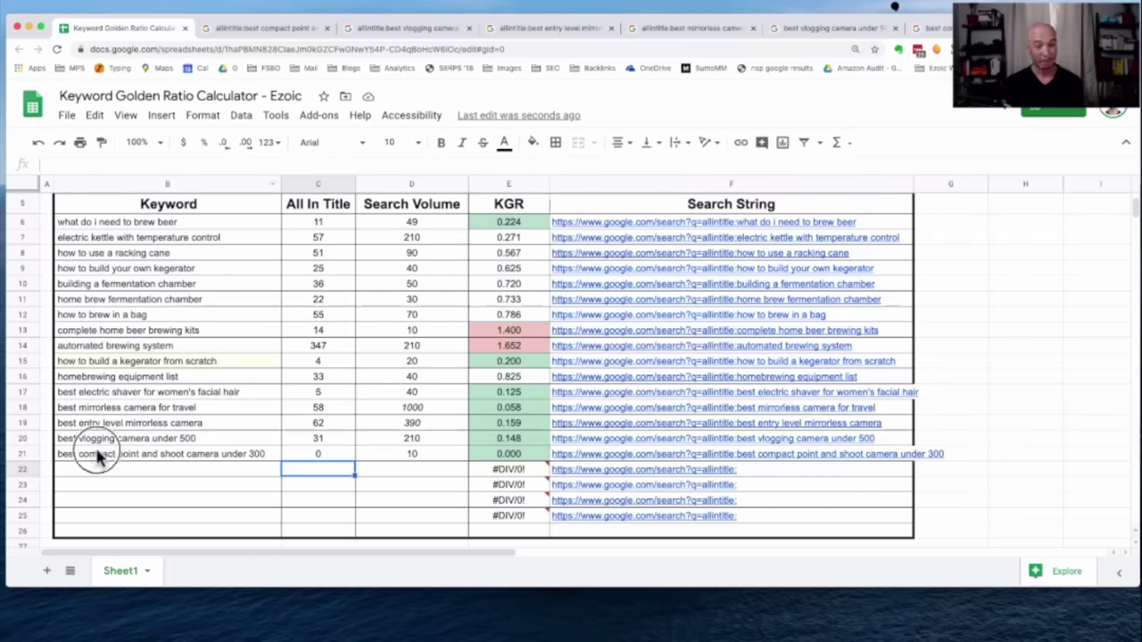
Open the Google results for "best compact point and shoot camera under 300" and examine the ranking pages' titles, sites and traffic figures.
left_click(138, 455)
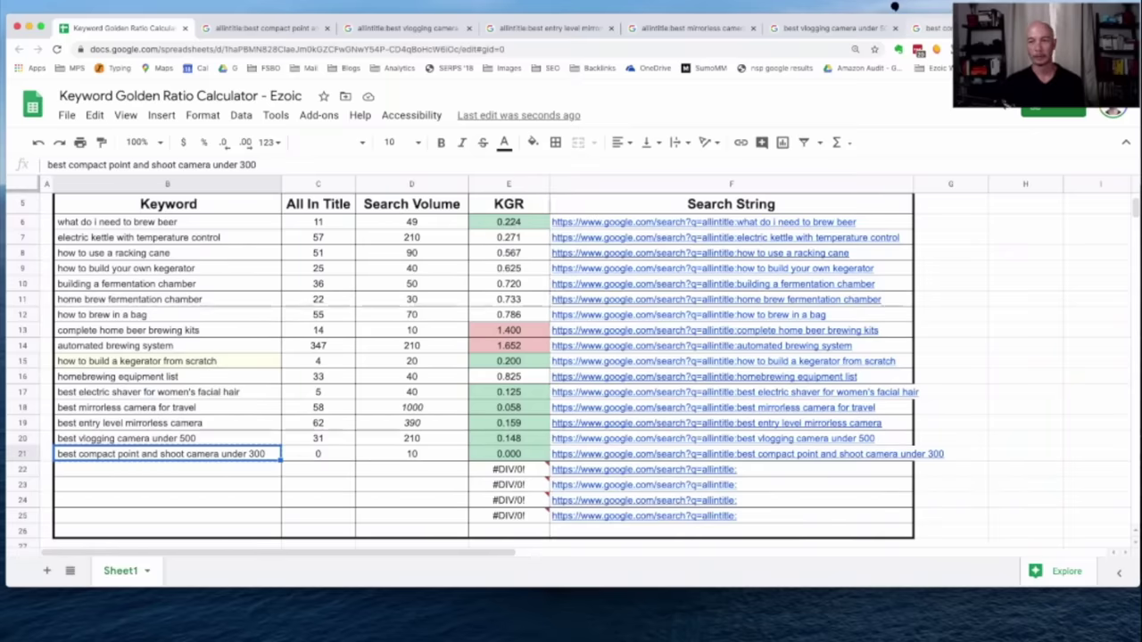
left_click(928, 28)
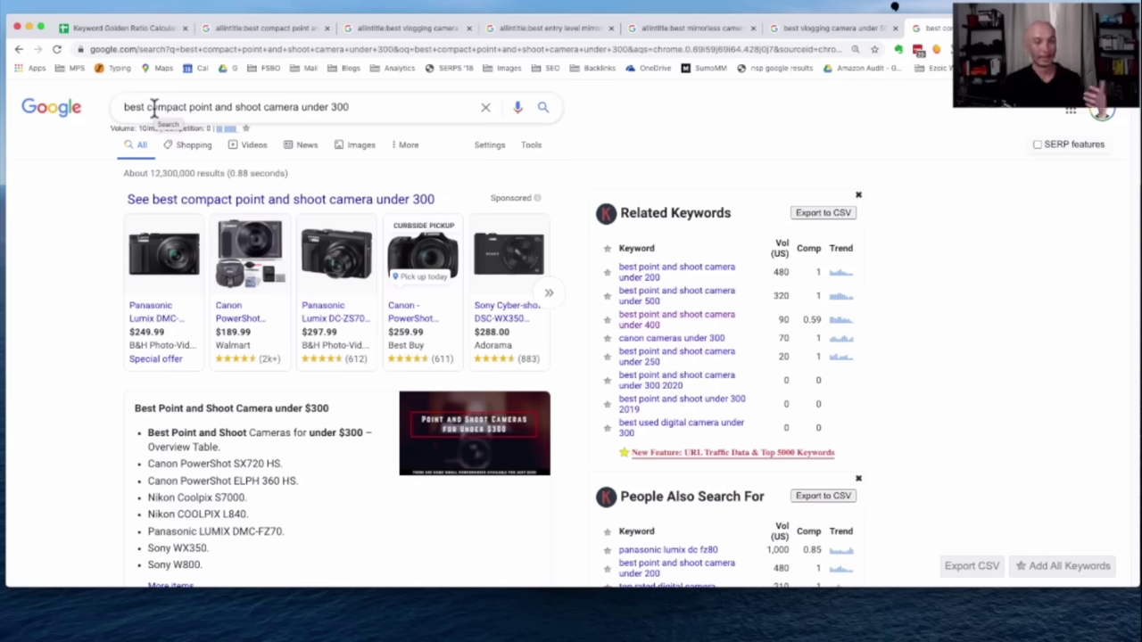
left_click(47, 337)
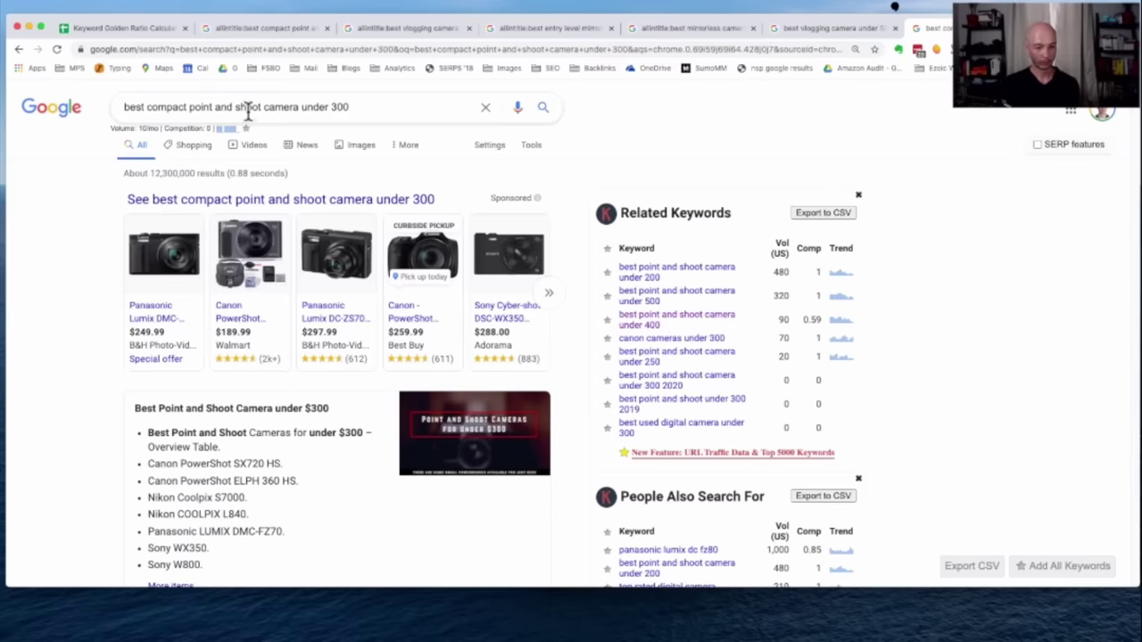
scroll(85, 308, "down", 5)
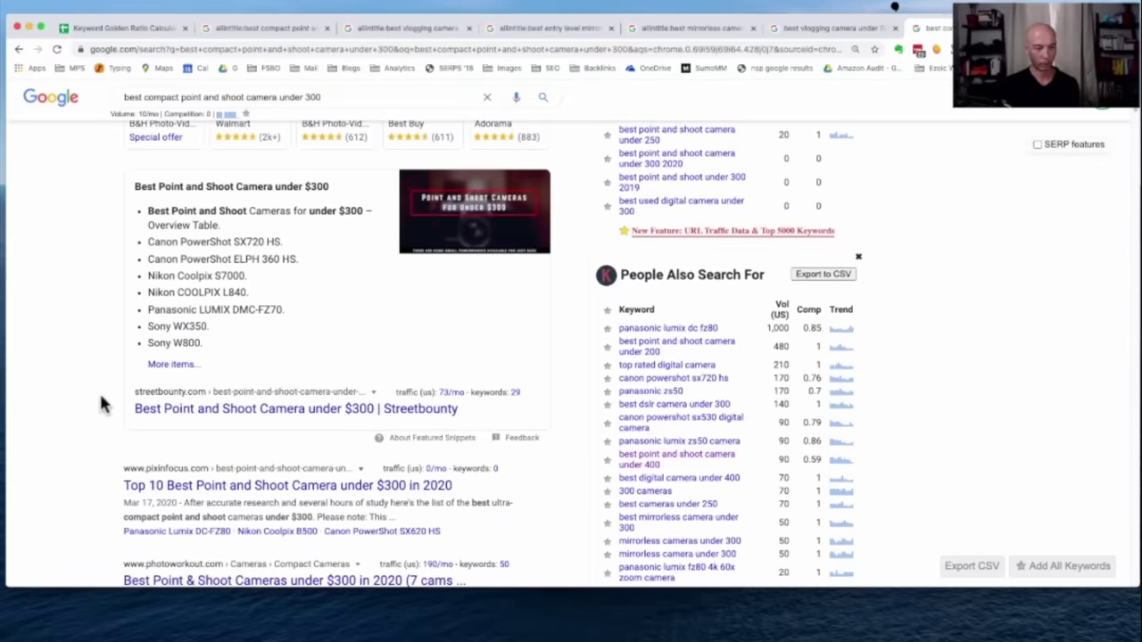
scroll(91, 391, "down", 5)
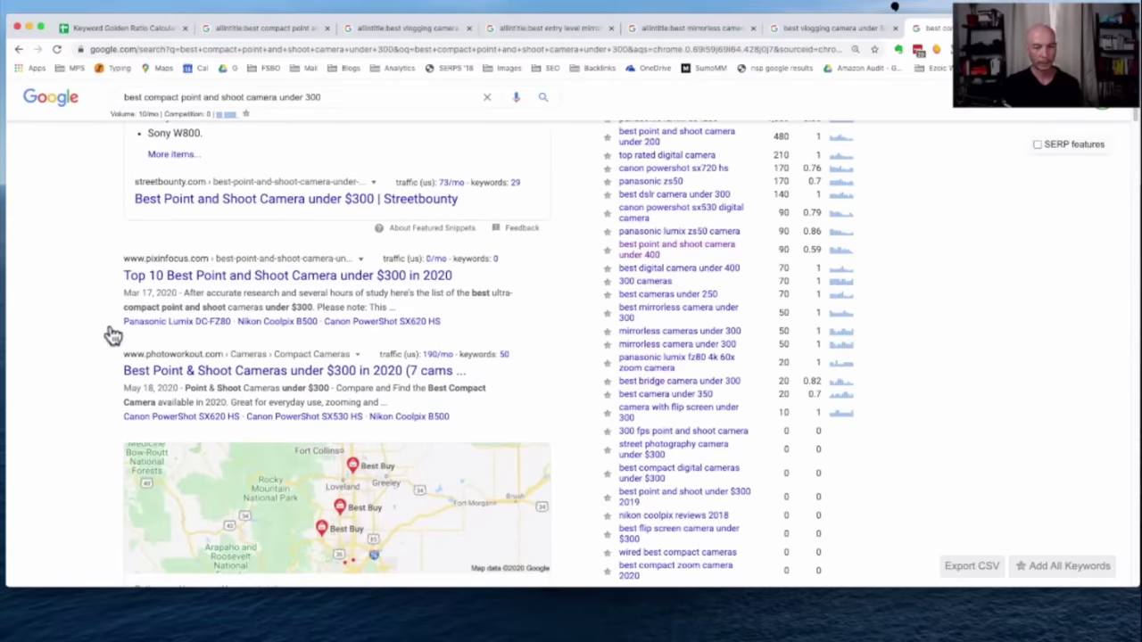
scroll(112, 333, "up", 1)
scroll(112, 333, "up", 2)
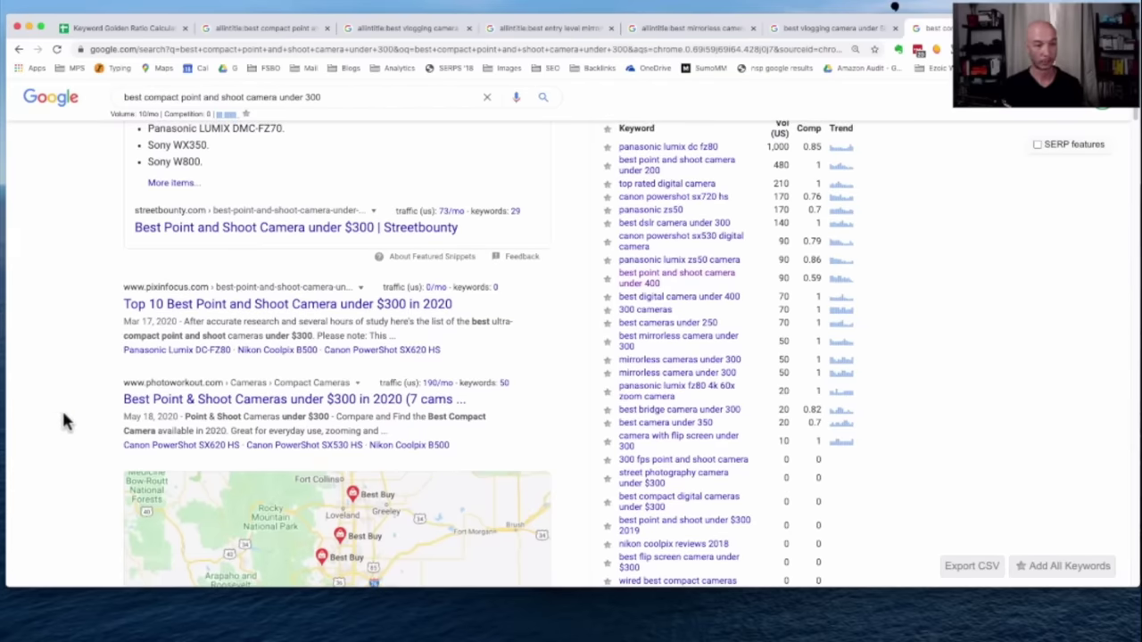
scroll(64, 421, "down", 1)
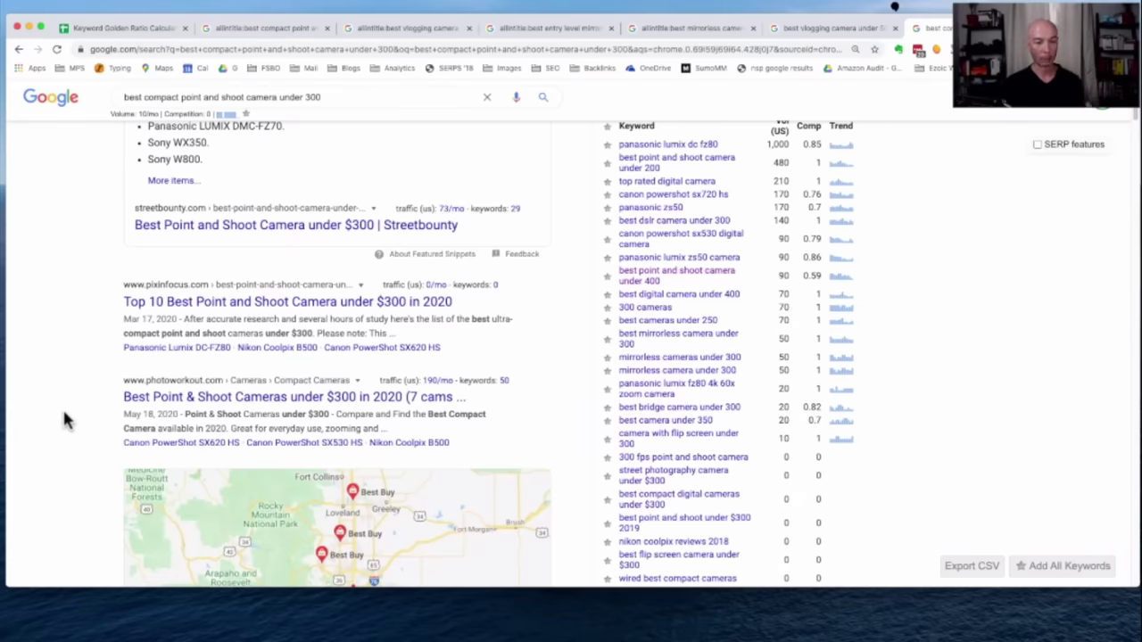
scroll(65, 417, "down", 5)
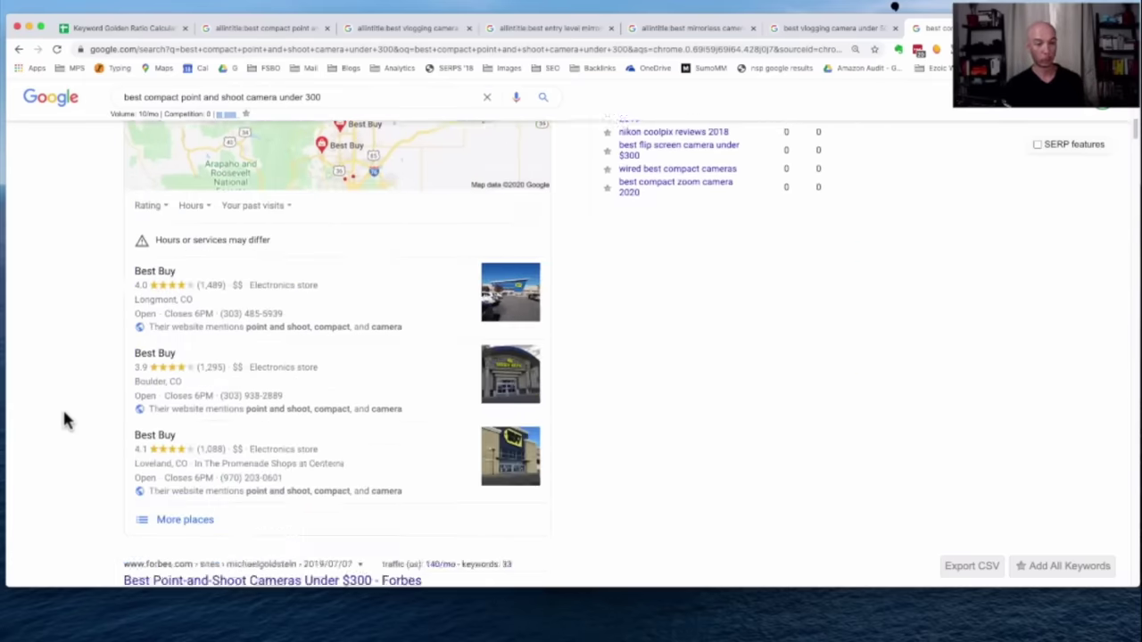
scroll(62, 408, "up", 3)
scroll(63, 408, "down", 3)
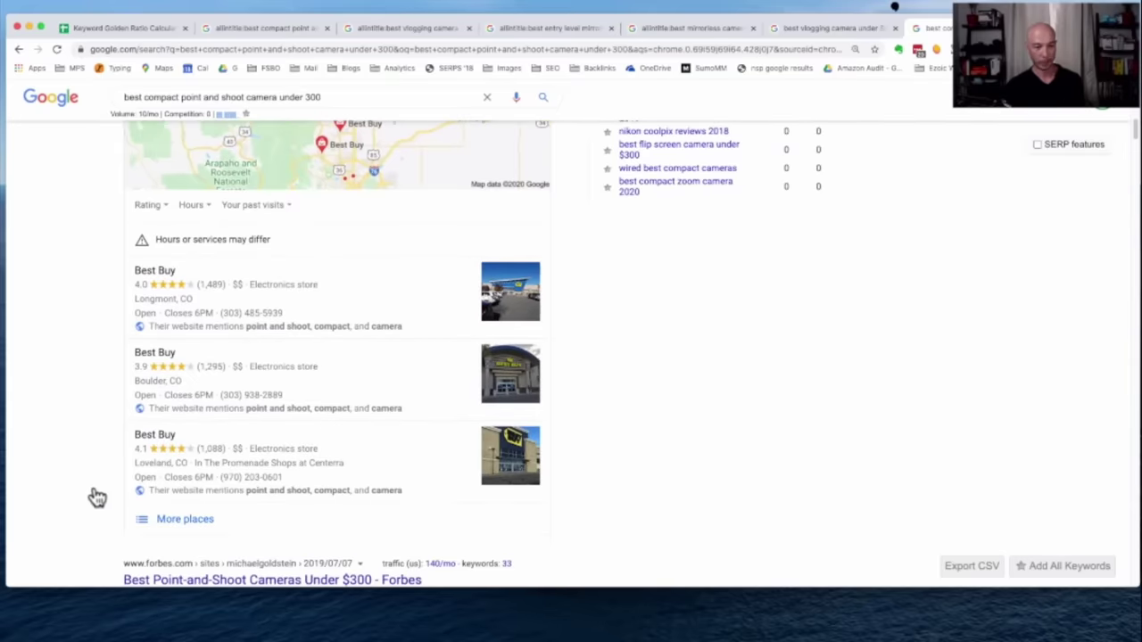
scroll(66, 479, "down", 2)
scroll(68, 482, "down", 3)
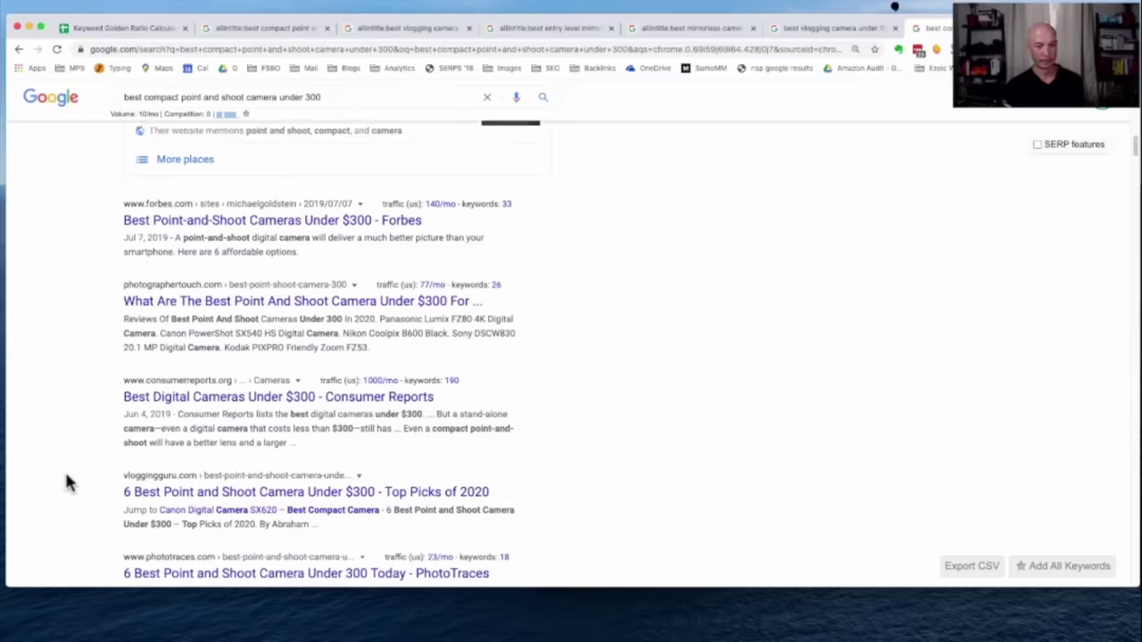
scroll(67, 482, "down", 2)
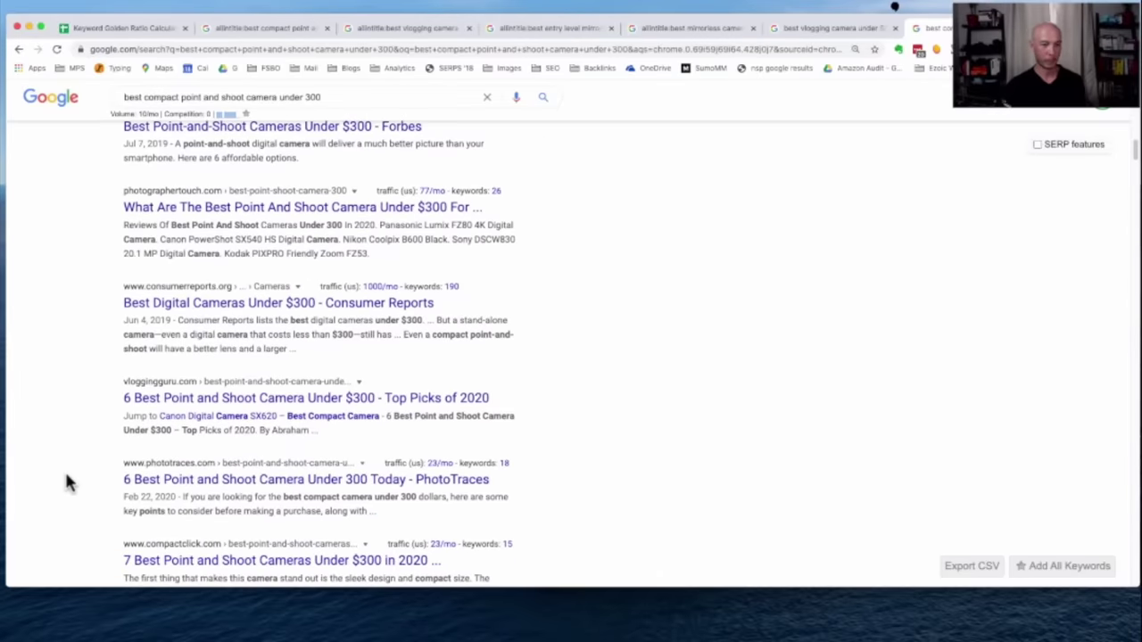
scroll(68, 482, "down", 3)
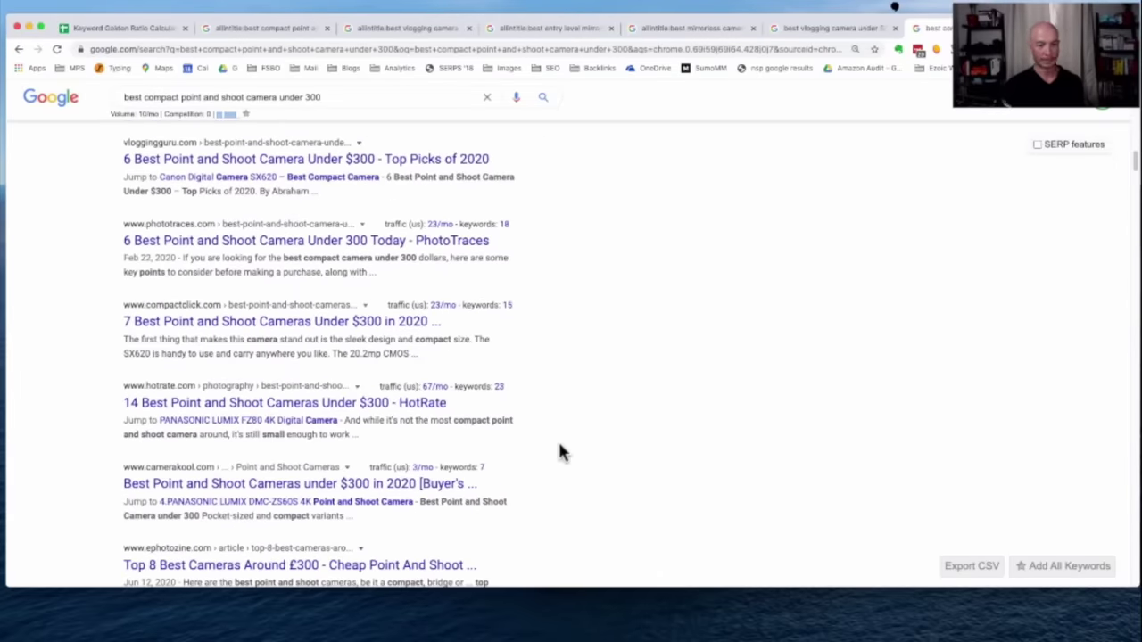
scroll(541, 446, "up", 8)
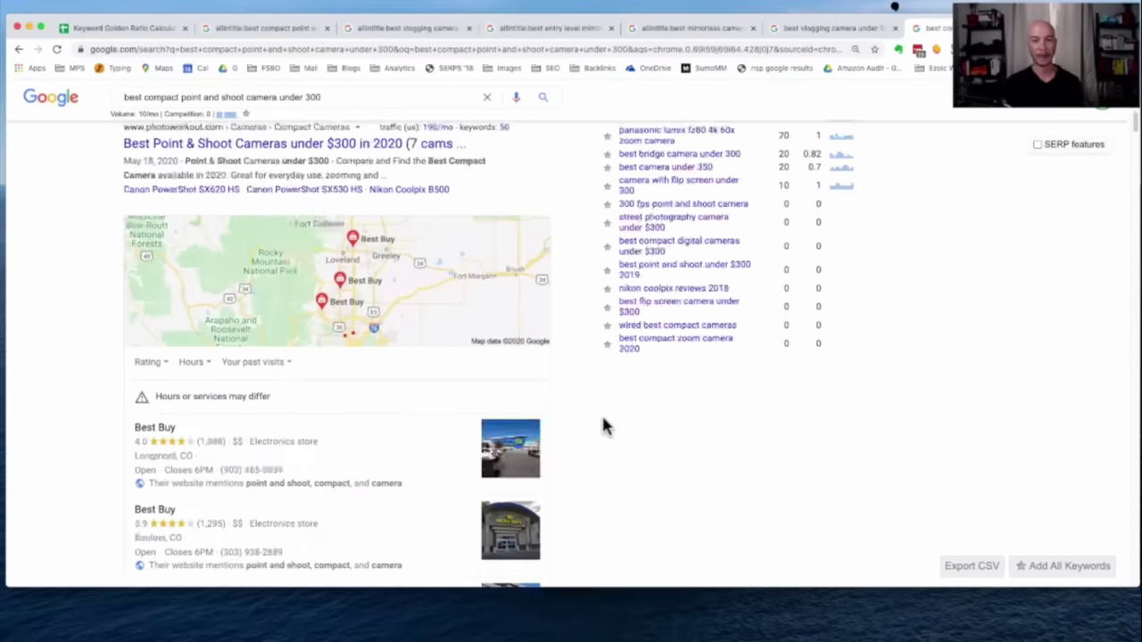
scroll(553, 411, "up", 10)
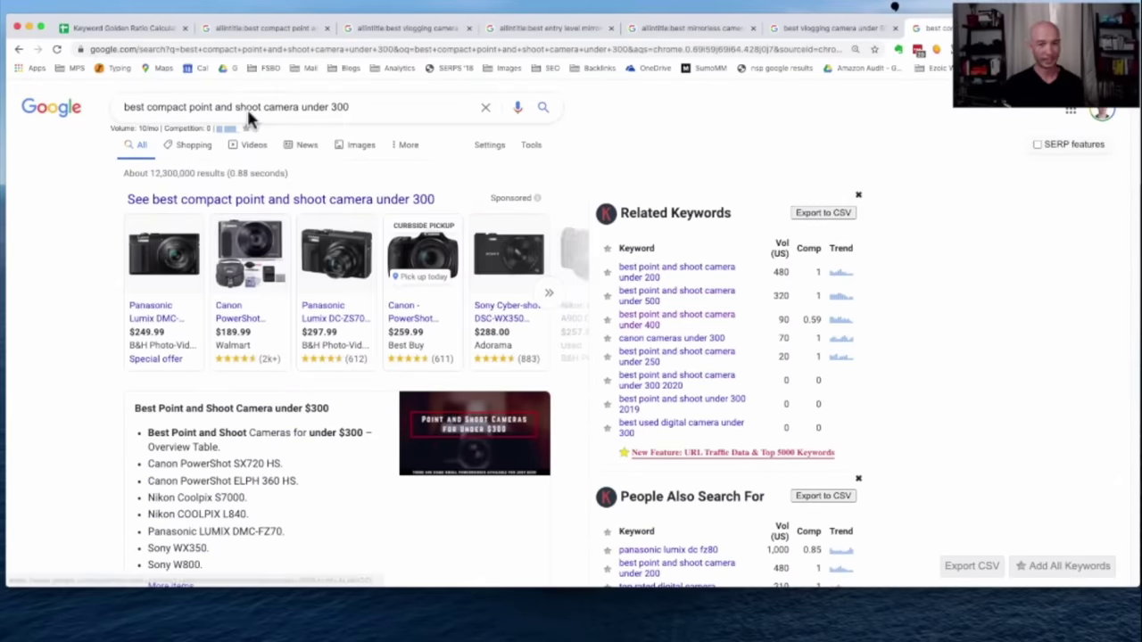
Return to the calculator sheet, copy the row 21 keyword and select that row's Search Volume cell.
left_click(114, 29)
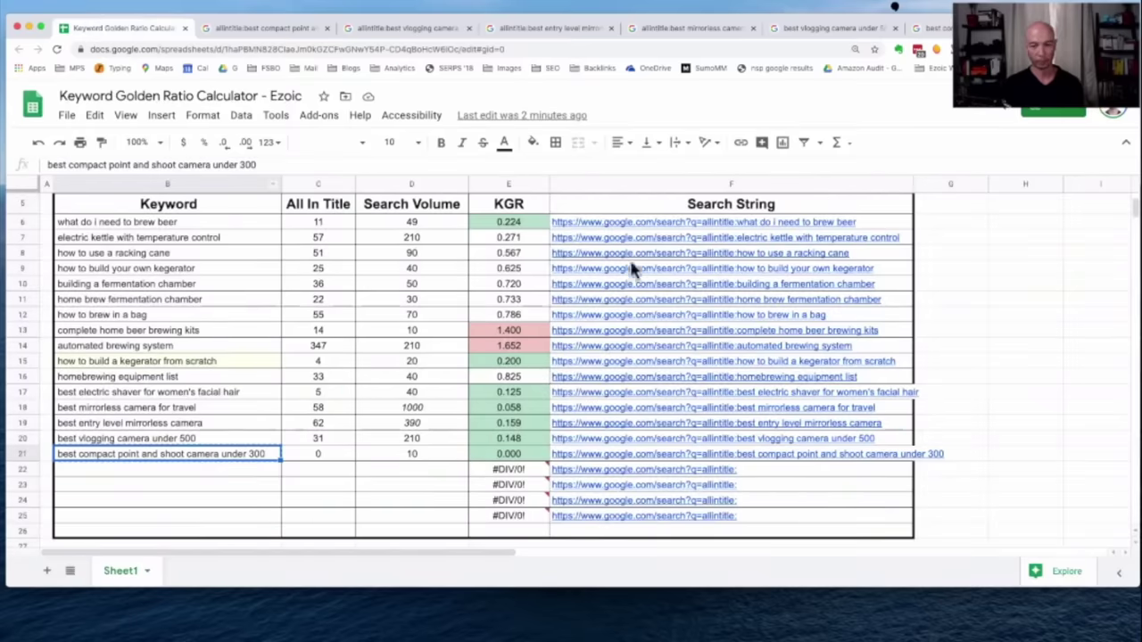
key("ctrl+c")
left_click(386, 456)
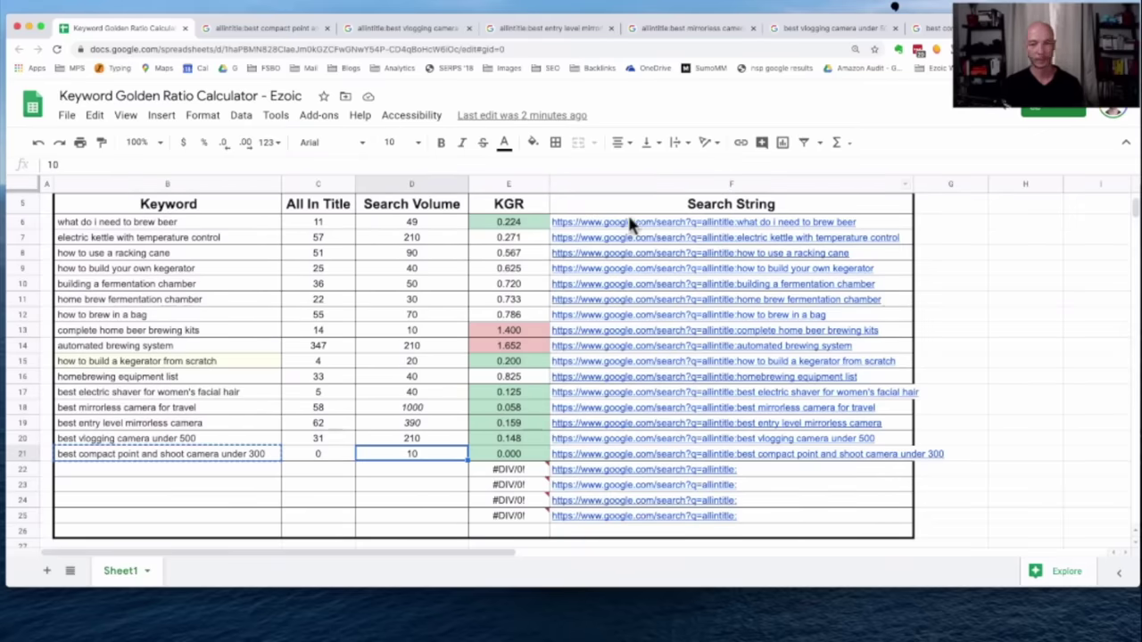
mouse_move(654, 225)
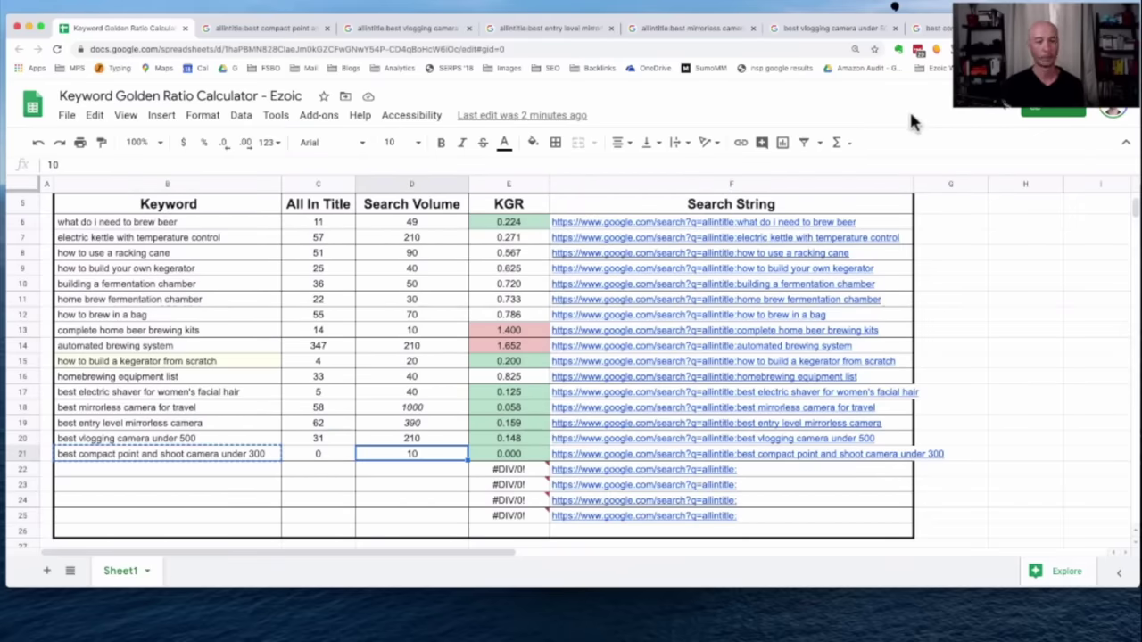